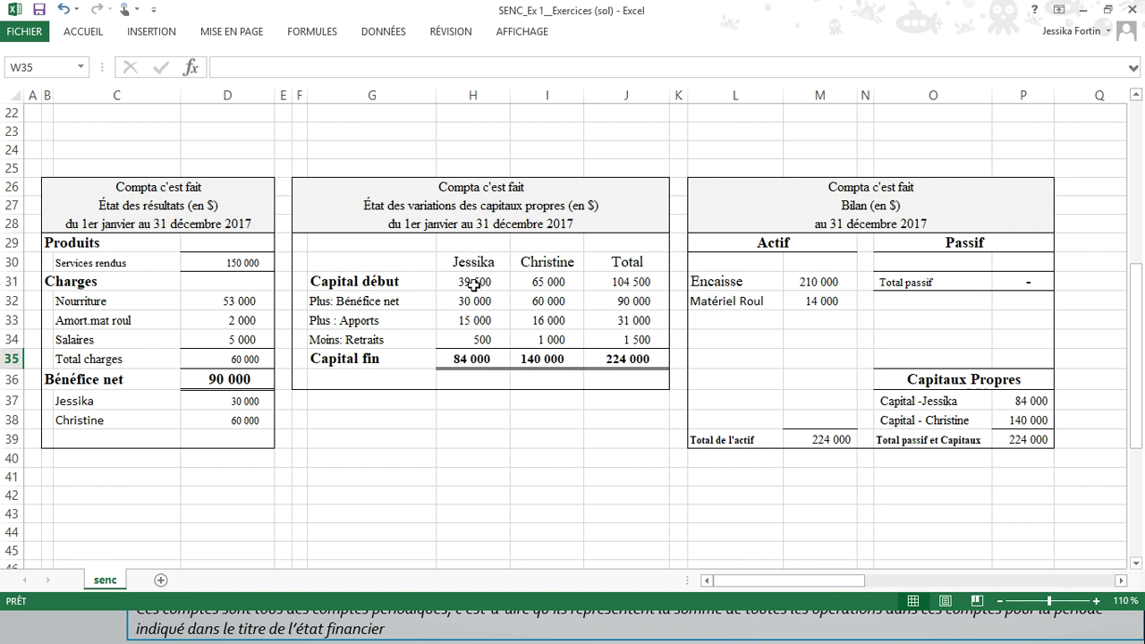
In cell H38, calculate the first partner's capital change for the year with the formula =H35-H31.
{"action": "left_click", "coordinate": [490, 419]}
{"action": "type", "text": "="}
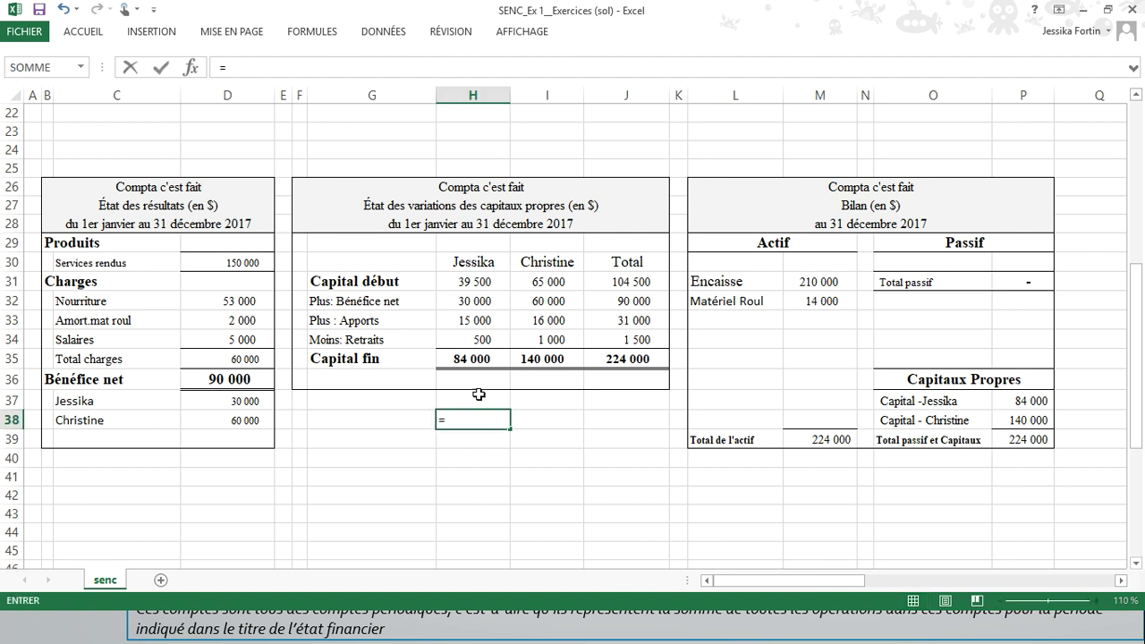
{"action": "left_click", "coordinate": [469, 359]}
{"action": "type", "text": "-"}
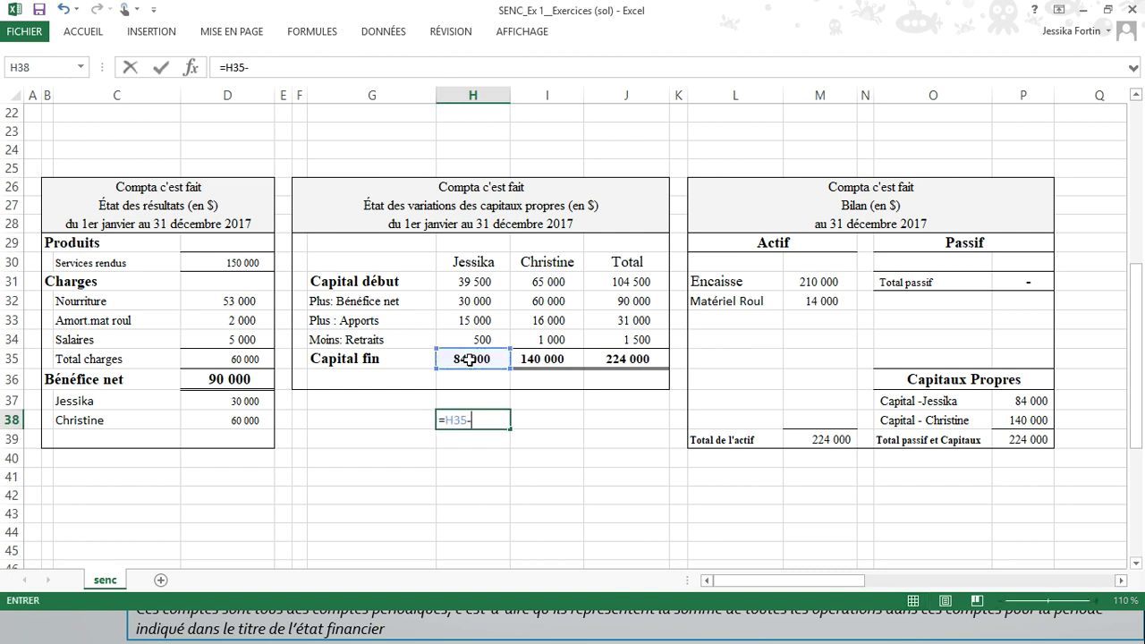
{"action": "left_click", "coordinate": [474, 285]}
{"action": "key", "text": "Return"}
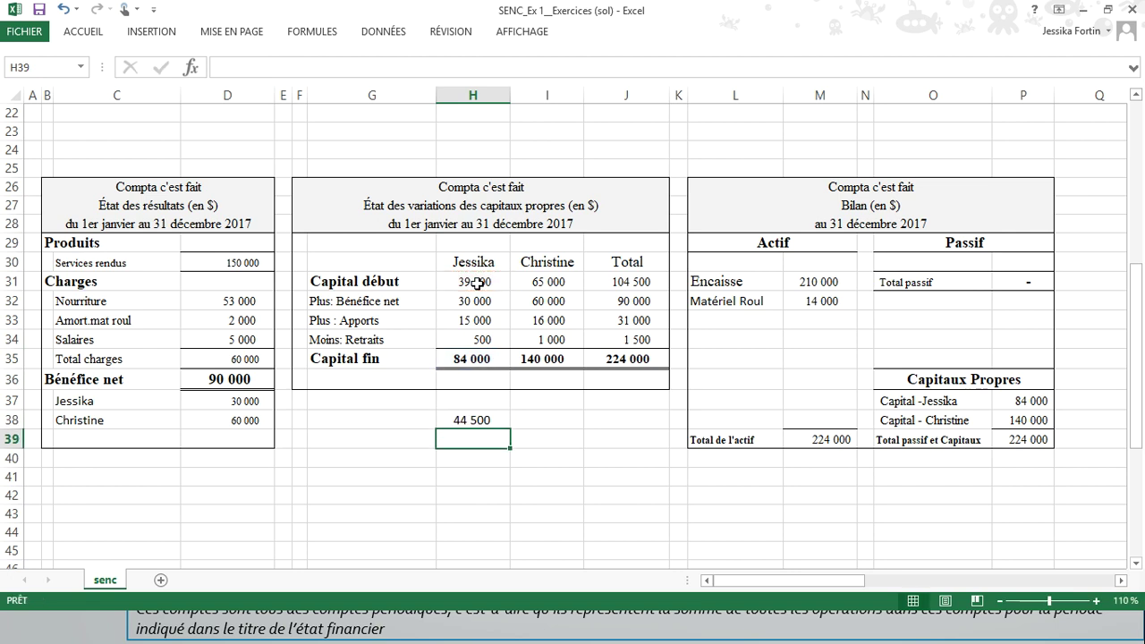
{"action": "left_click", "coordinate": [487, 422]}
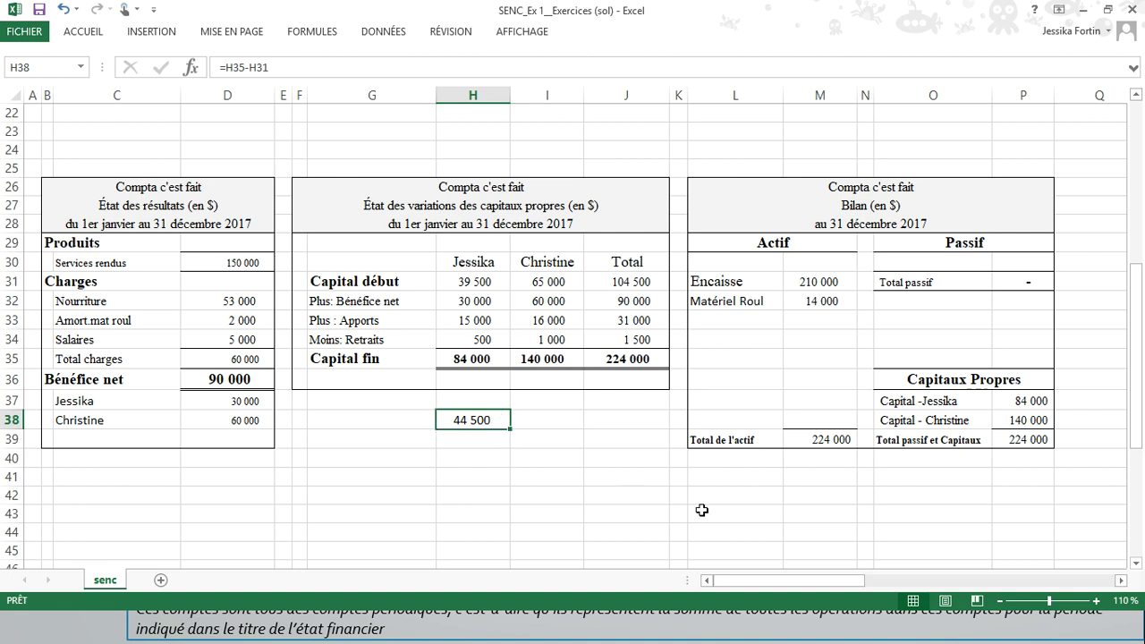
Remove the yellow fill from the account names in R34:R41 of the trial balance.
{"action": "left_click", "coordinate": [806, 581]}
{"action": "left_click", "coordinate": [1120, 580]}
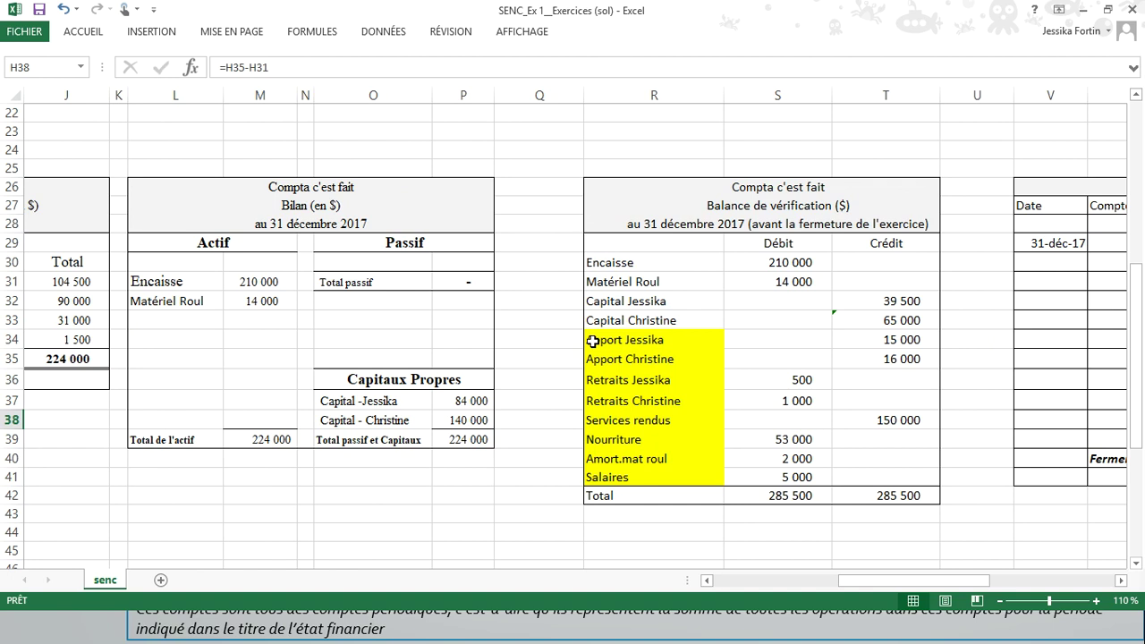
{"action": "left_click_drag", "start_coordinate": [593, 340], "coordinate": [624, 476]}
{"action": "left_click", "coordinate": [85, 31]}
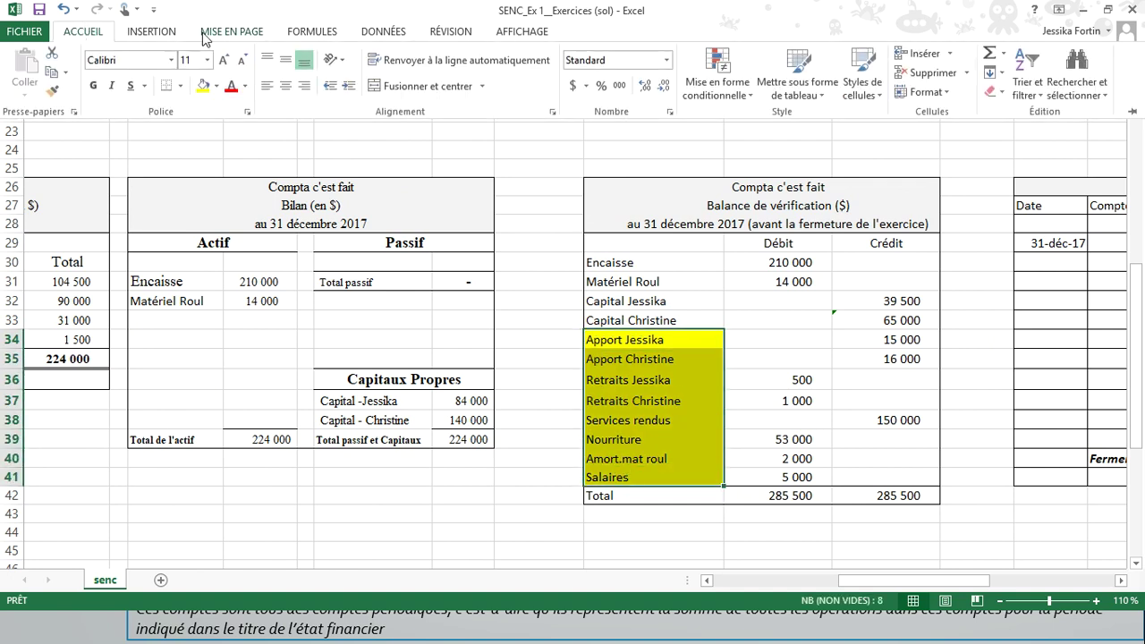
{"action": "left_click", "coordinate": [218, 87]}
{"action": "left_click", "coordinate": [228, 231]}
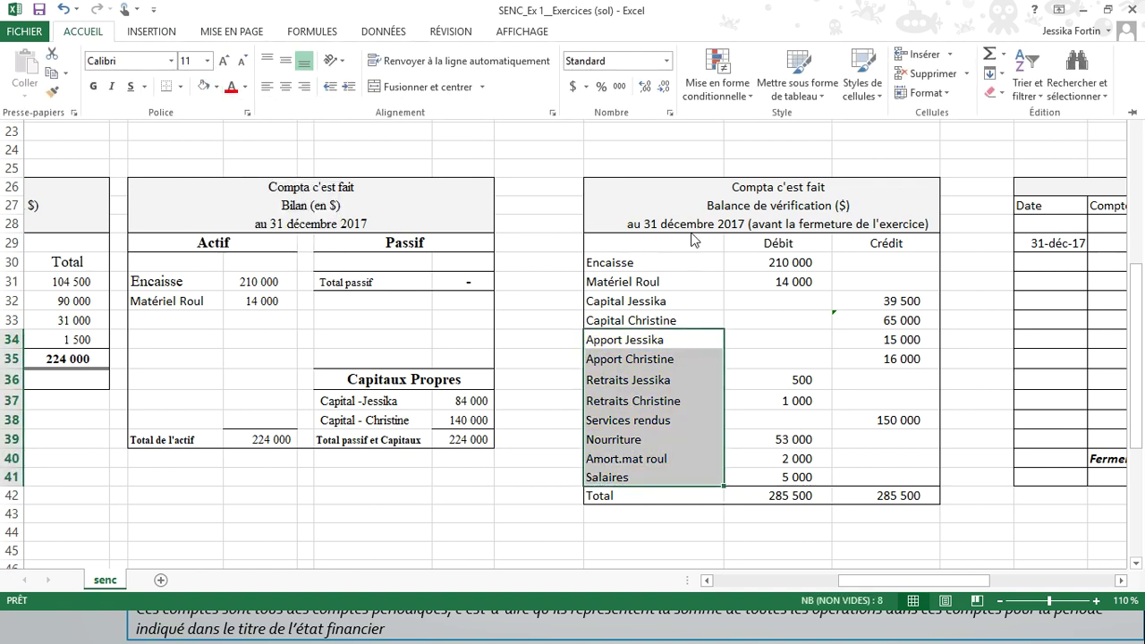
{"action": "left_click", "coordinate": [727, 205]}
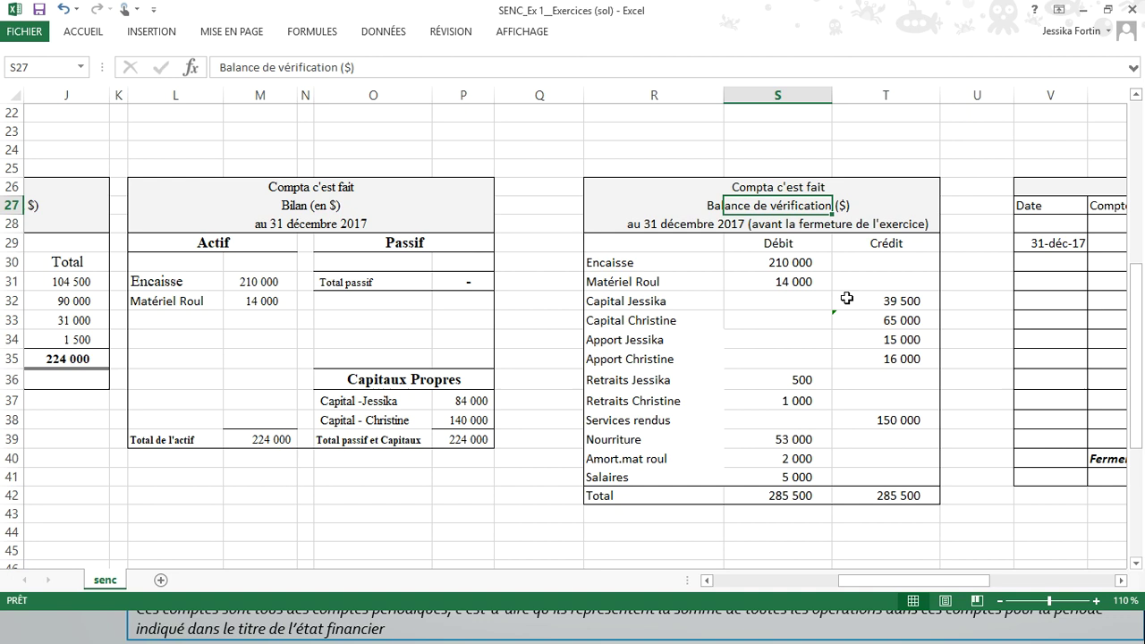
Compare the first partner's capital credit in the trial balance with the opening capital in the statement of changes in equity.
{"action": "left_click", "coordinate": [901, 304]}
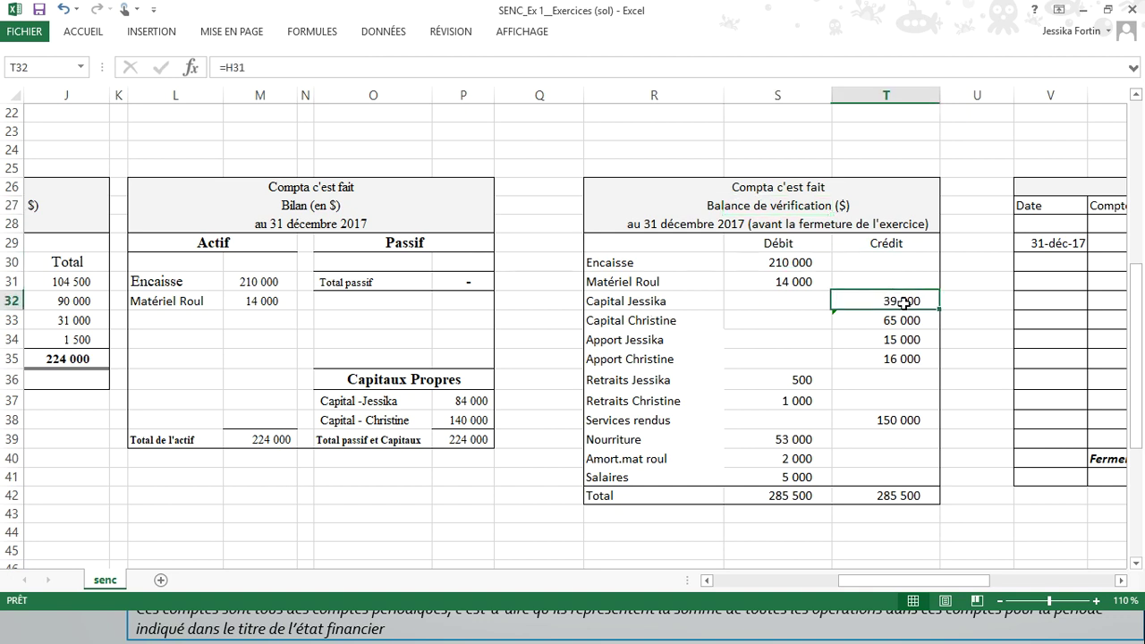
{"action": "left_click", "coordinate": [706, 580]}
{"action": "left_click", "coordinate": [476, 282]}
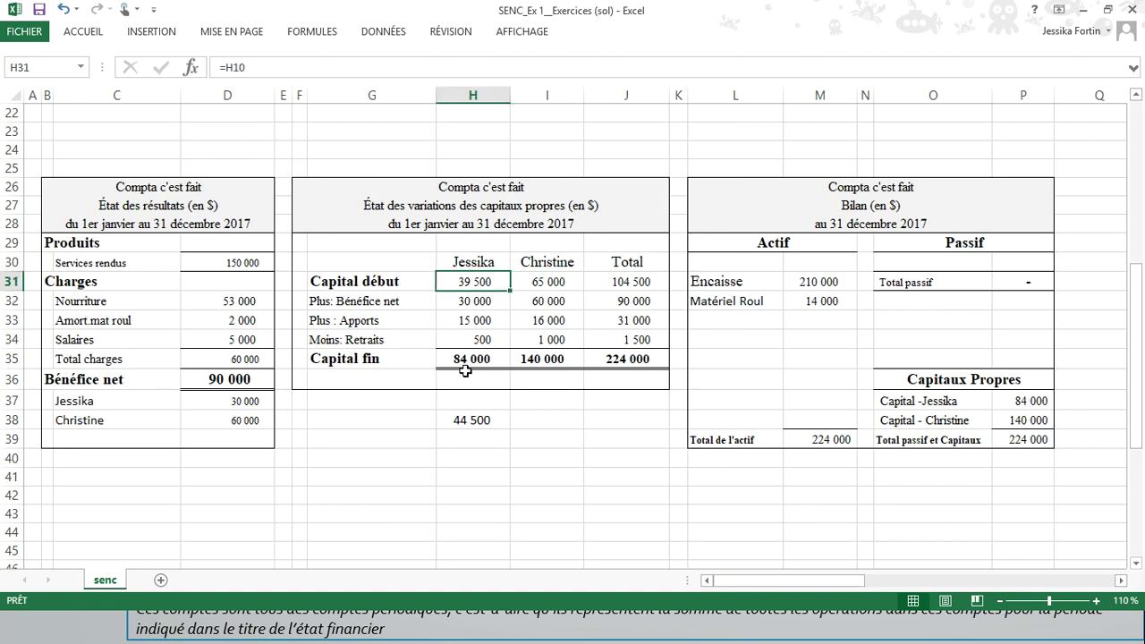
{"action": "left_click", "coordinate": [1121, 580]}
{"action": "left_click_drag", "start_coordinate": [932, 580], "coordinate": [1048, 604]}
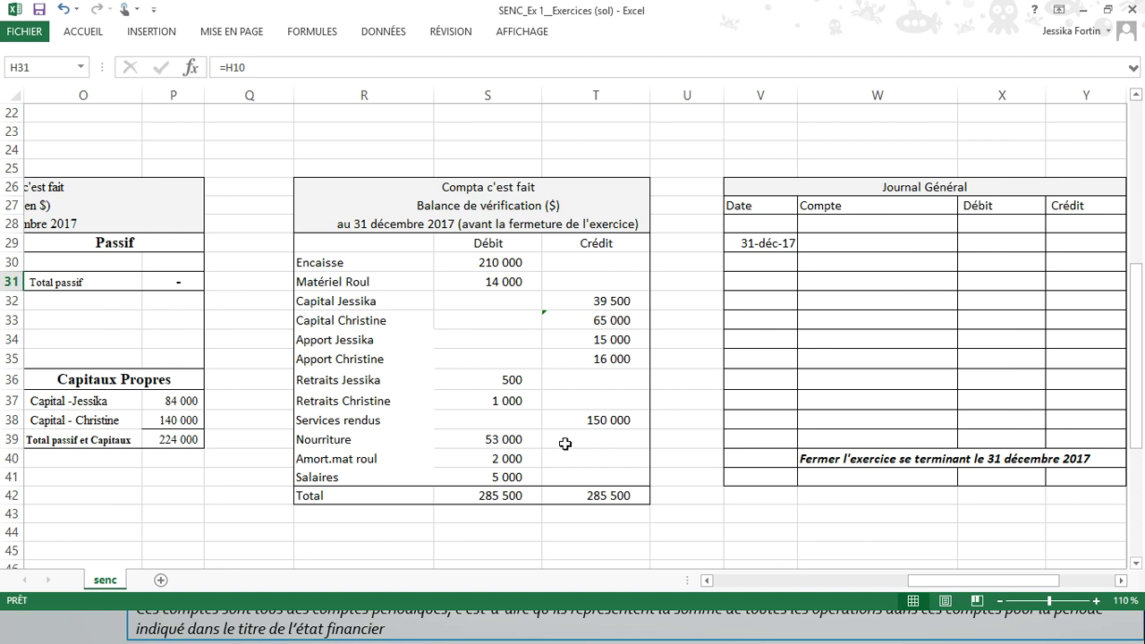
Copy the first partner's capital account name from R32 into the general journal at W29.
{"action": "left_click", "coordinate": [349, 299]}
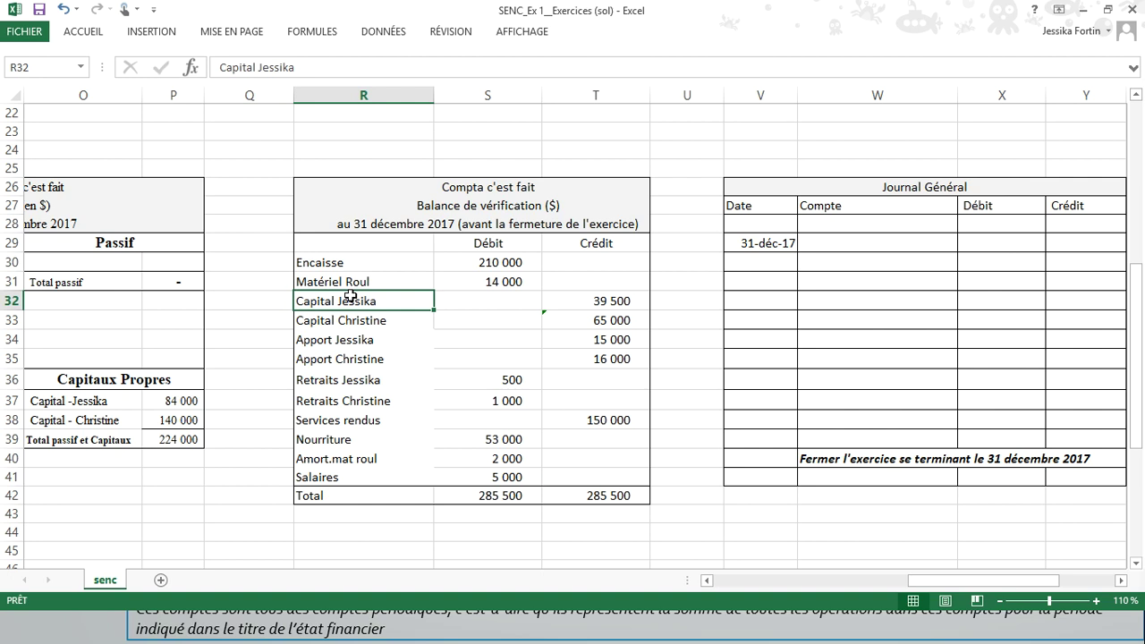
{"action": "key", "text": "ctrl+c"}
{"action": "left_click", "coordinate": [843, 236]}
{"action": "key", "text": "ctrl+v"}
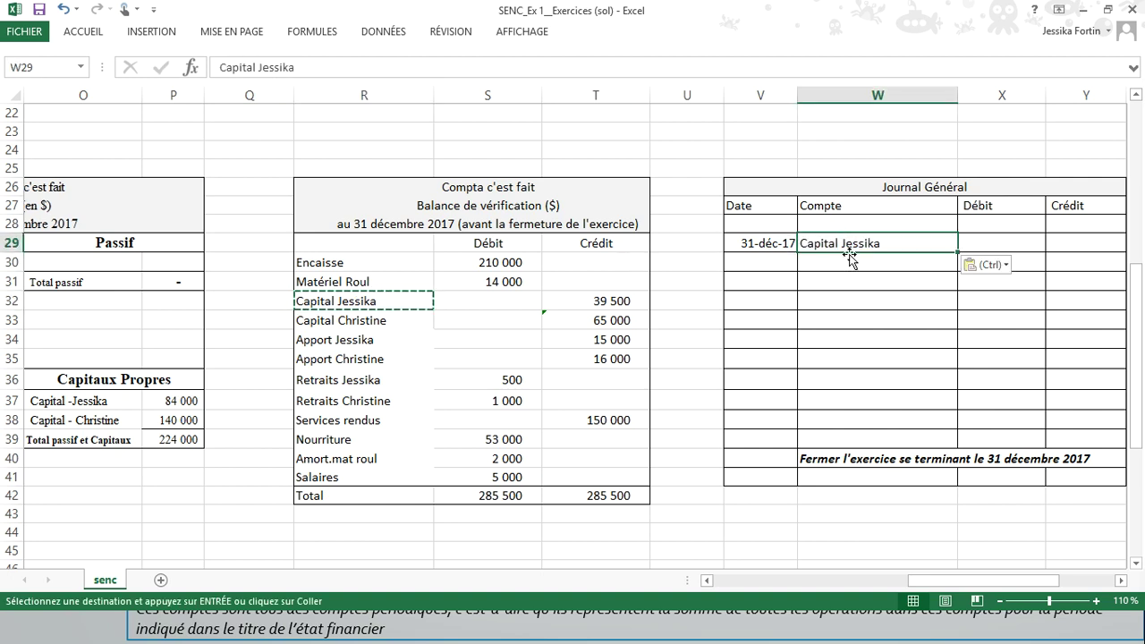
Credit the first partner's capital account in journal cell Y29 with ending minus opening capital, using =H35-H31.
{"action": "left_click", "coordinate": [624, 301]}
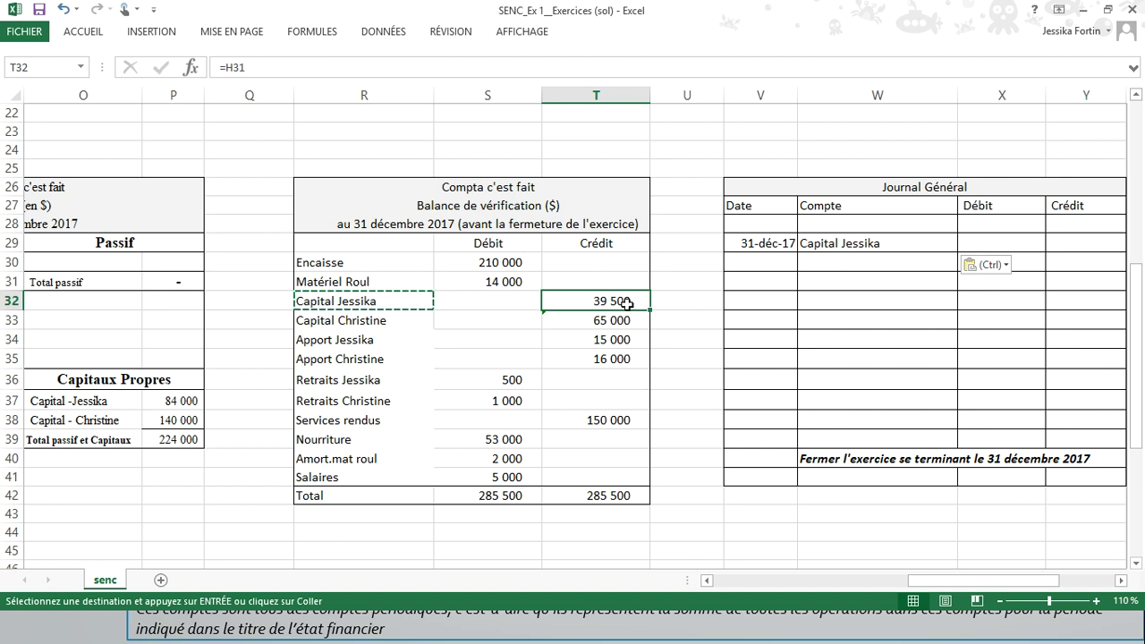
{"action": "left_click", "coordinate": [1090, 242]}
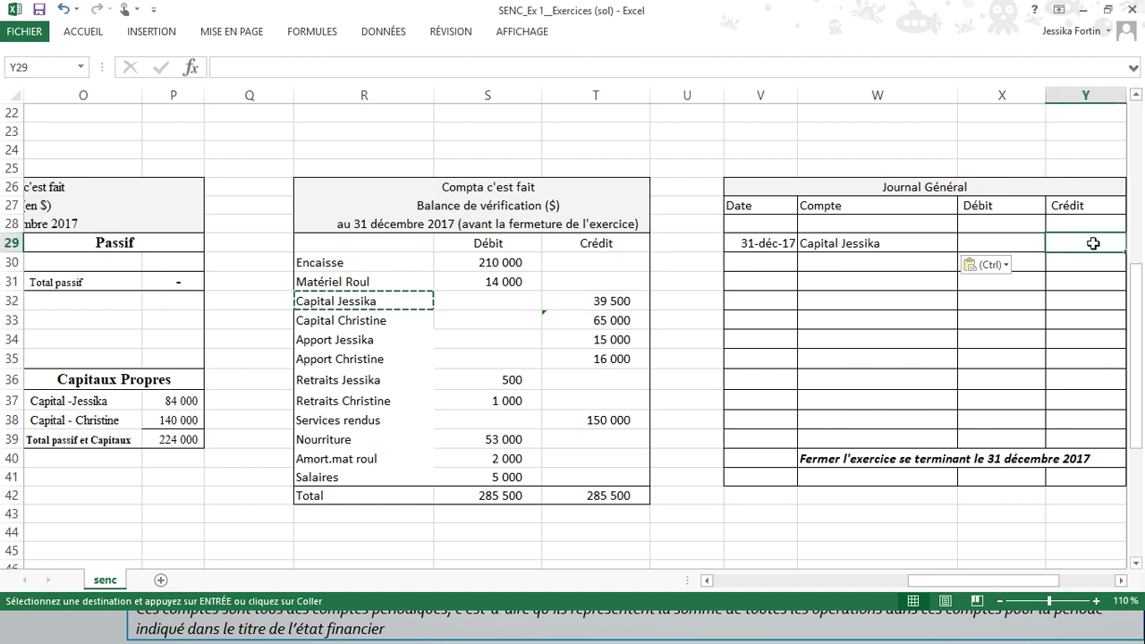
{"action": "type", "text": "="}
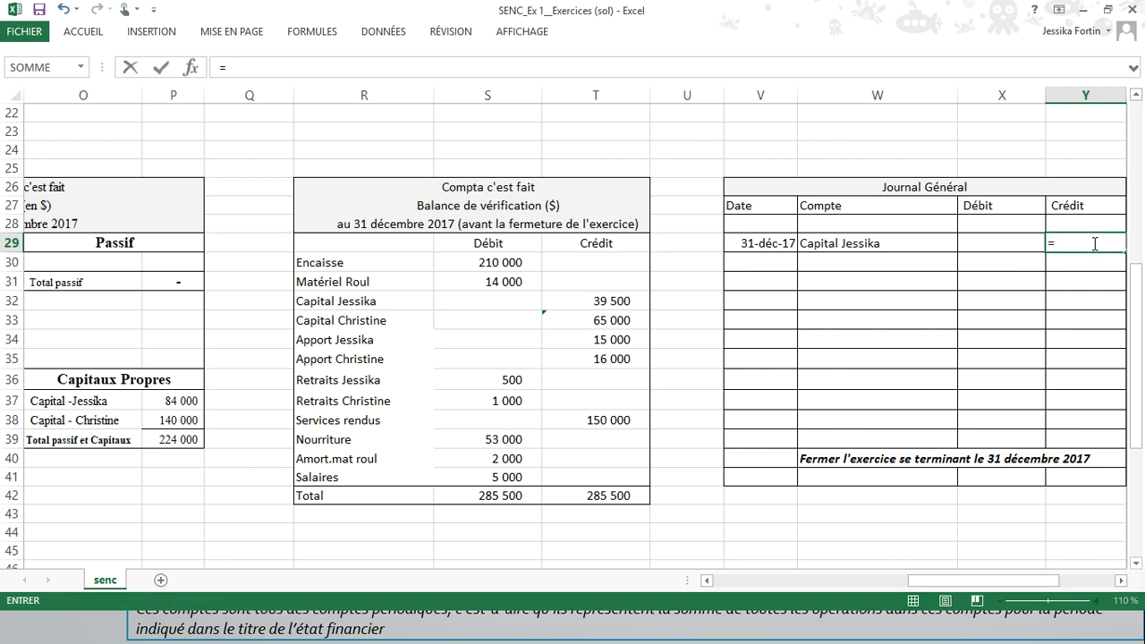
{"action": "left_click_drag", "start_coordinate": [964, 585], "coordinate": [769, 585]}
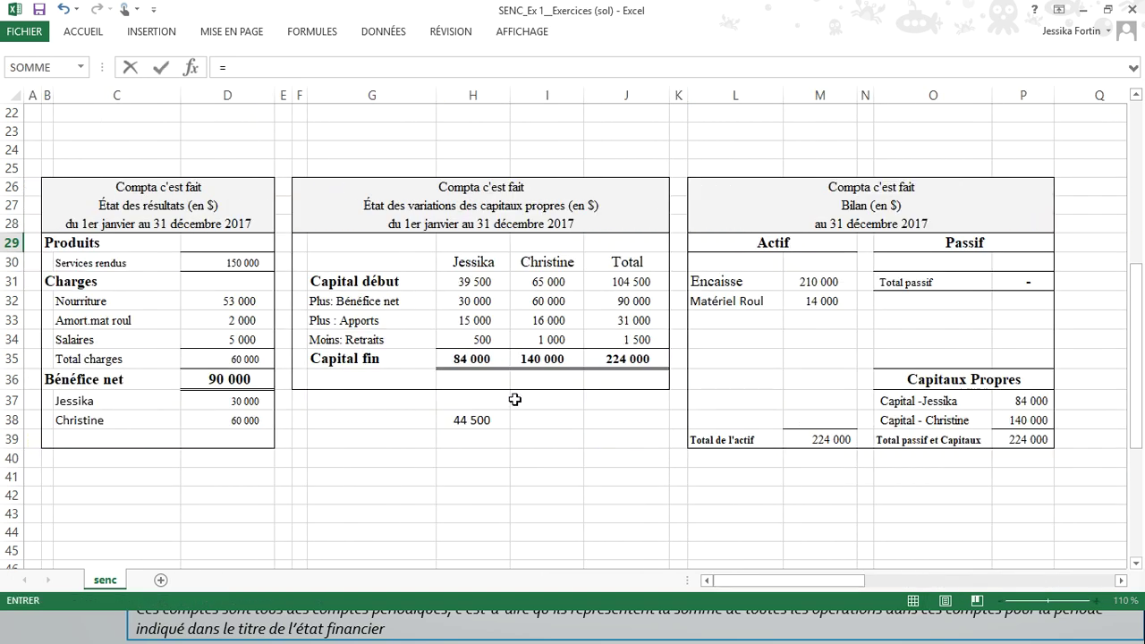
{"action": "left_click", "coordinate": [478, 359]}
{"action": "type", "text": "-"}
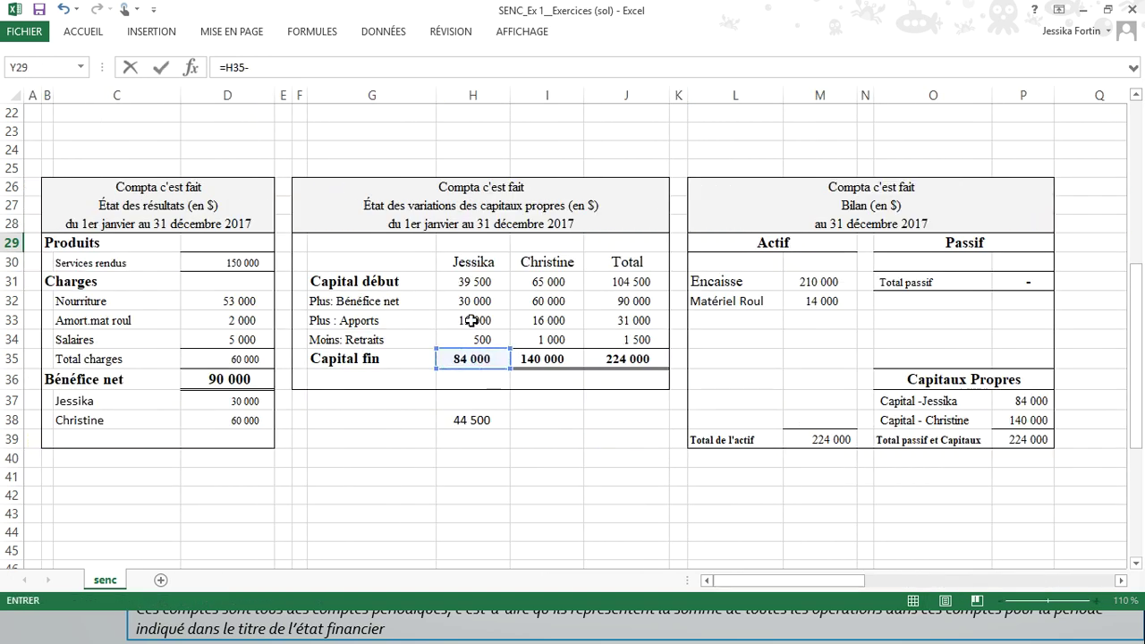
{"action": "left_click", "coordinate": [457, 283]}
{"action": "key", "text": "Return"}
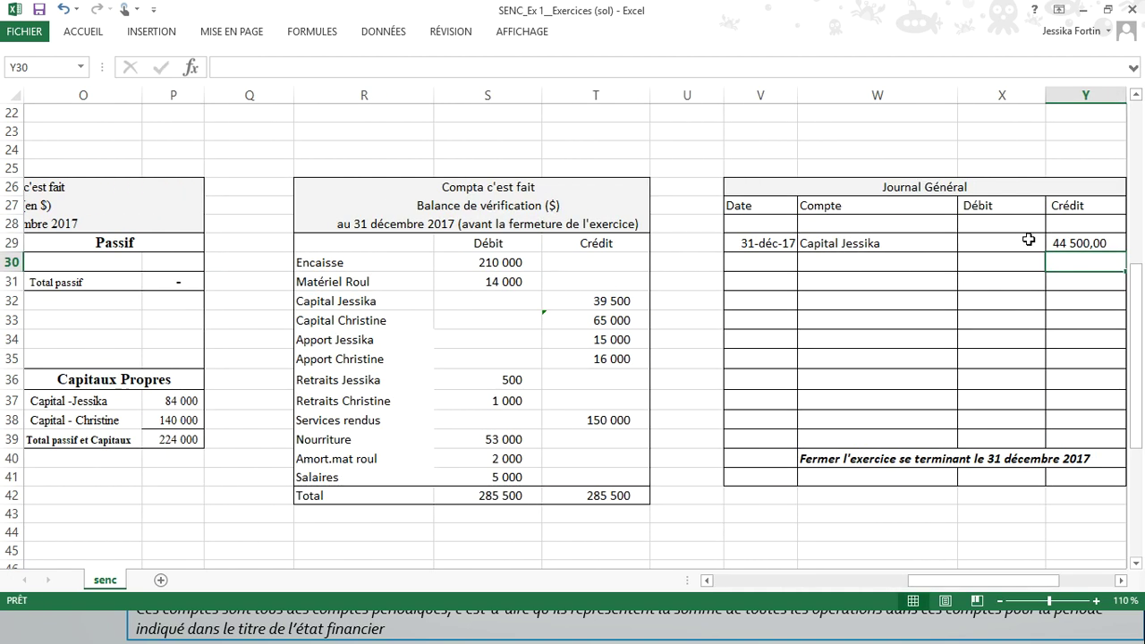
{"action": "left_click", "coordinate": [1105, 243]}
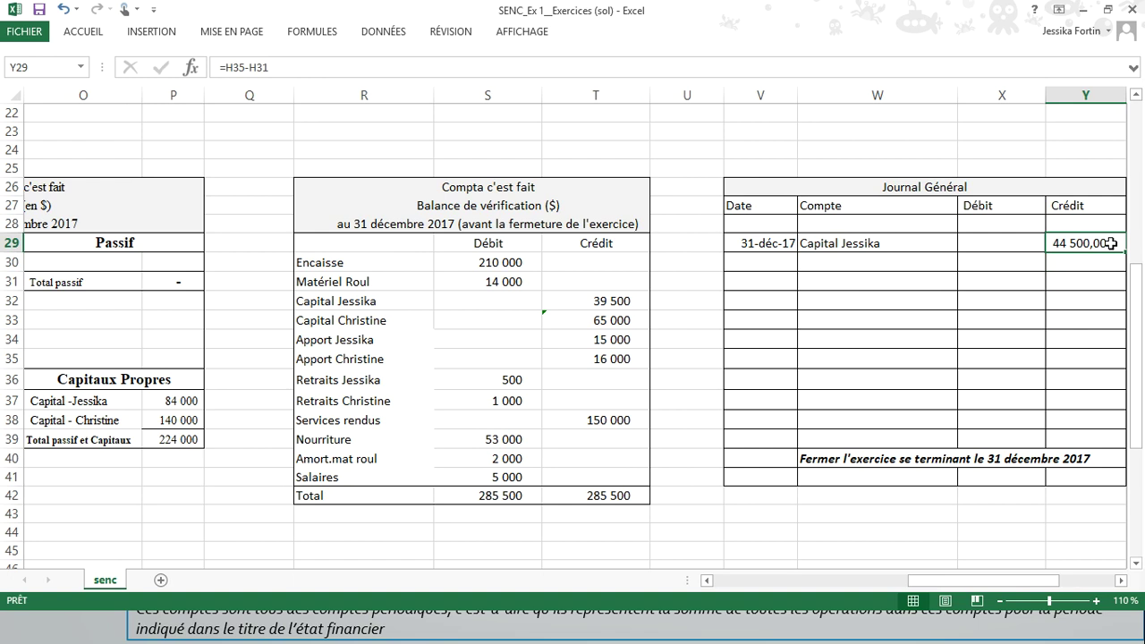
Copy the second partner's capital account name from R33 into the general journal at W30.
{"action": "left_click", "coordinate": [900, 258]}
{"action": "left_click", "coordinate": [357, 329]}
{"action": "key", "text": "ctrl+c"}
{"action": "left_click", "coordinate": [805, 268]}
{"action": "key", "text": "ctrl+v"}
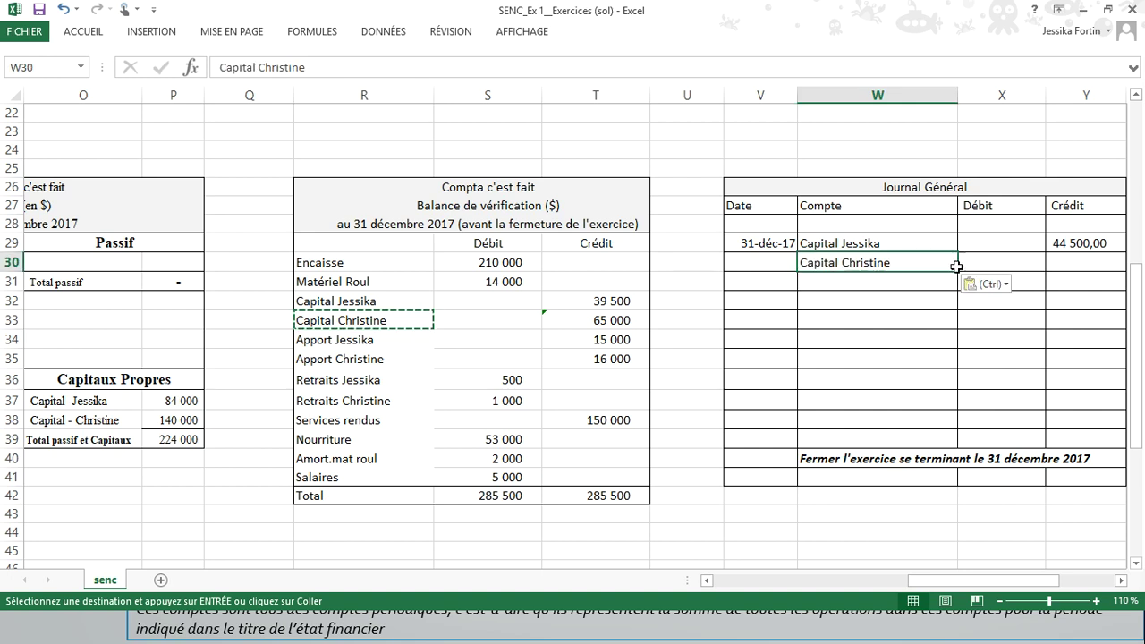
Credit the second partner's capital account in journal cell Y30 with ending minus opening capital, using =I35-I31.
{"action": "left_click", "coordinate": [1090, 268]}
{"action": "type", "text": "="}
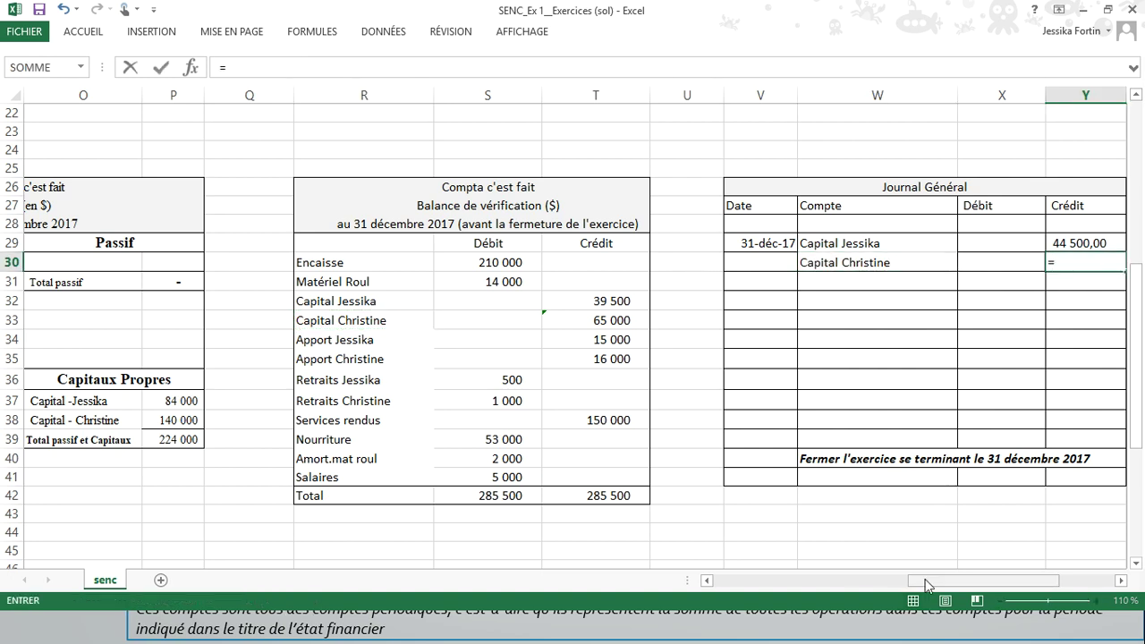
{"action": "left_click_drag", "start_coordinate": [926, 585], "coordinate": [747, 581]}
{"action": "left_click", "coordinate": [524, 356]}
{"action": "type", "text": "-"}
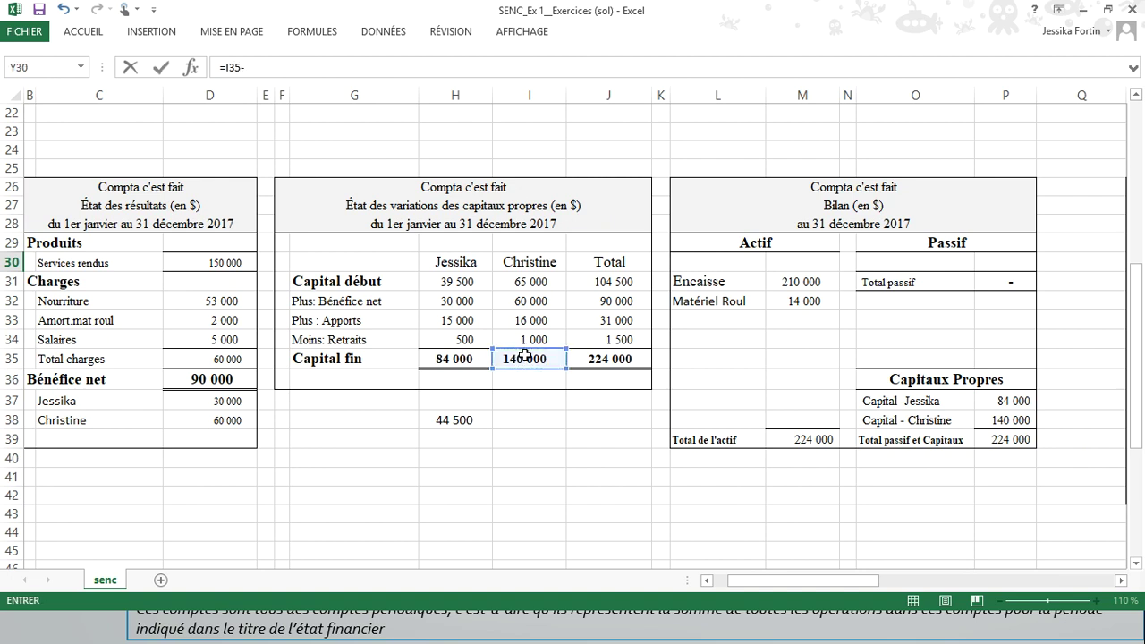
{"action": "left_click", "coordinate": [525, 293]}
{"action": "key", "text": "Return"}
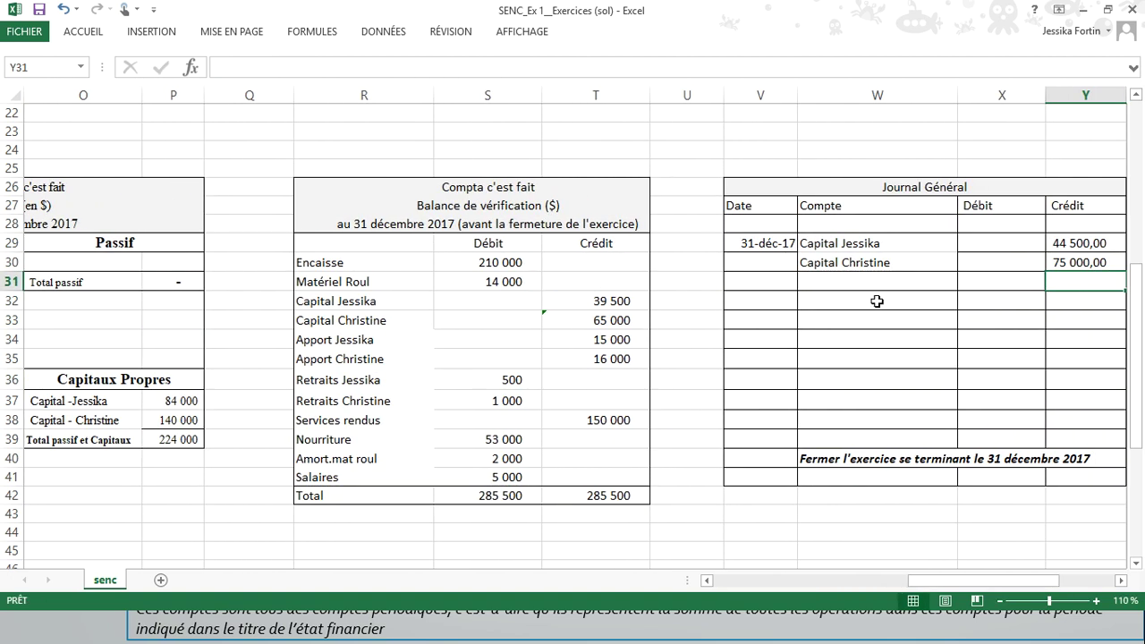
{"action": "left_click", "coordinate": [1068, 260]}
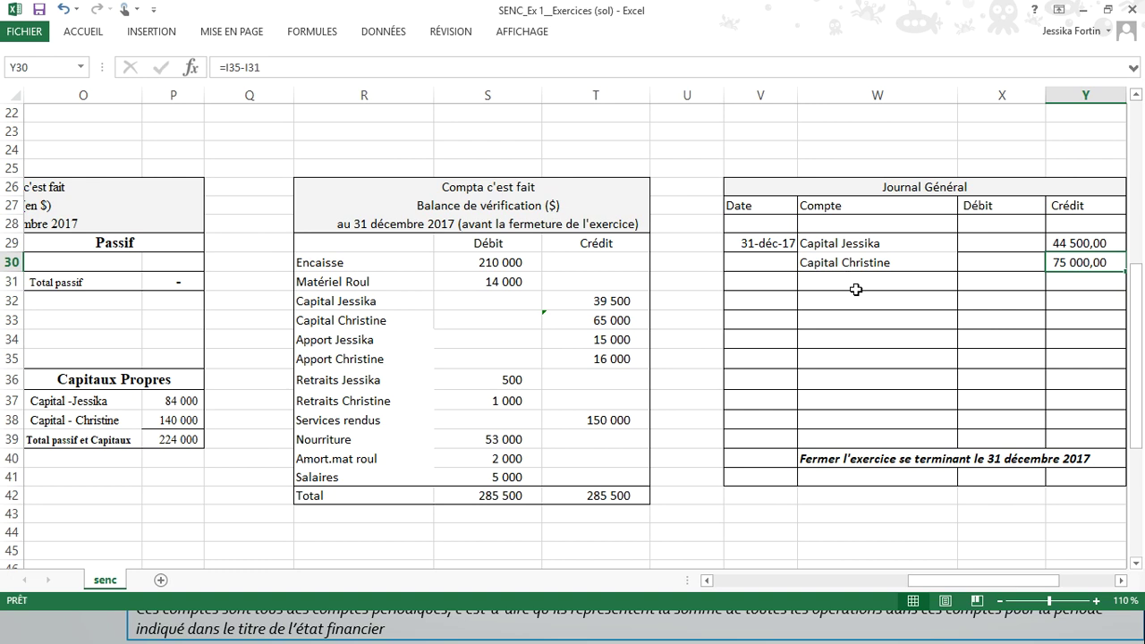
Review the net income, contributions and withdrawals lines in the statement of changes in equity.
{"action": "left_click_drag", "start_coordinate": [946, 582], "coordinate": [751, 585]}
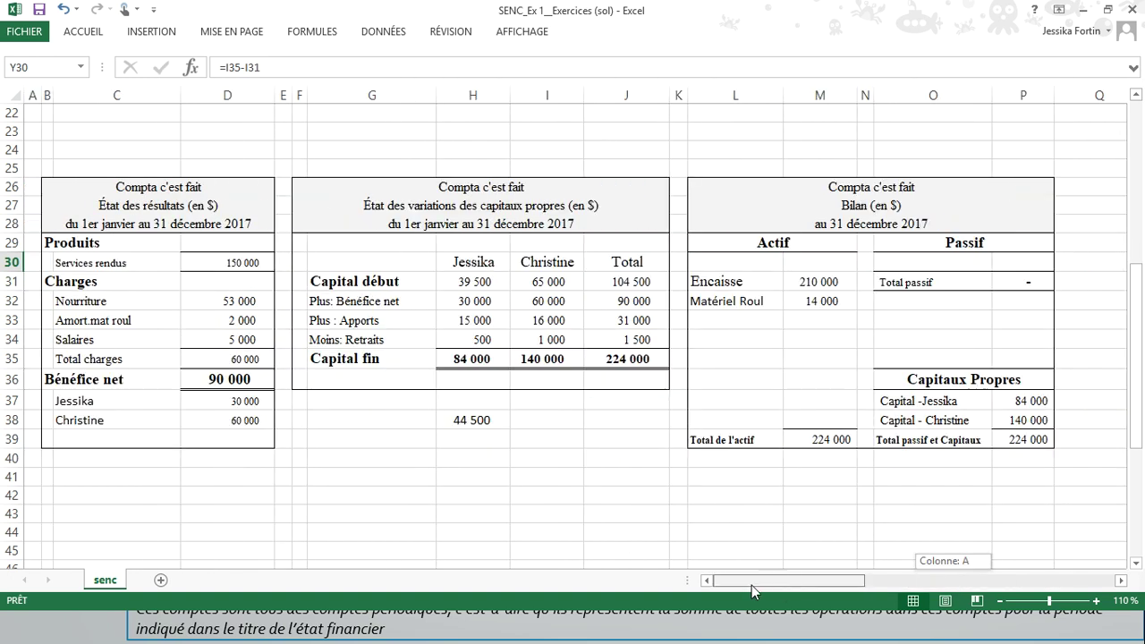
{"action": "left_click", "coordinate": [395, 299]}
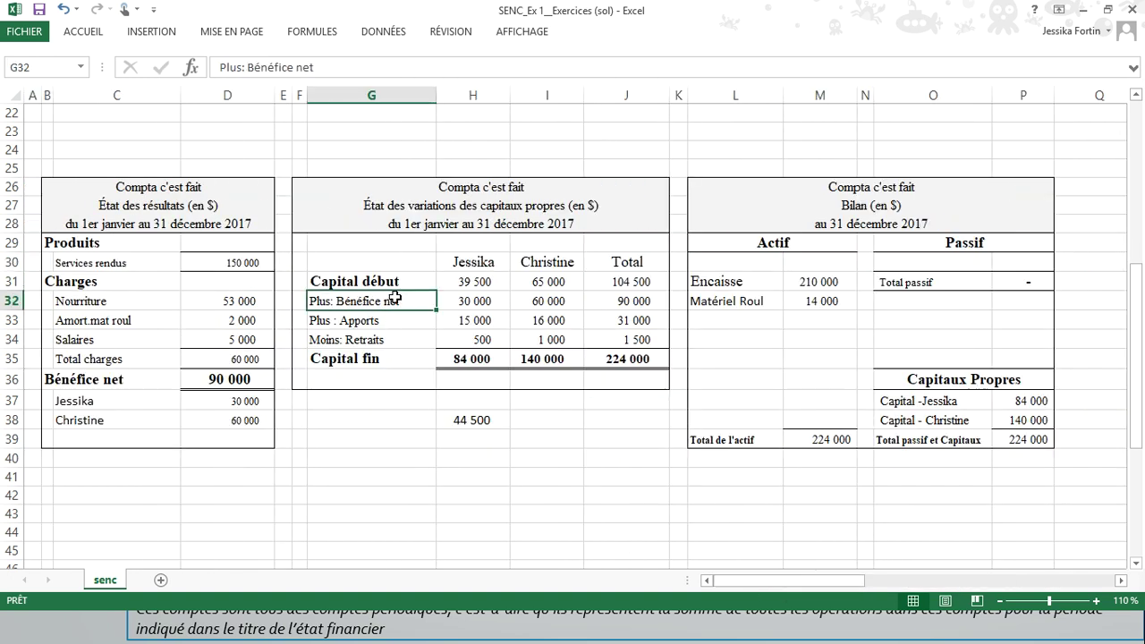
{"action": "left_click", "coordinate": [394, 320]}
{"action": "left_click", "coordinate": [397, 340]}
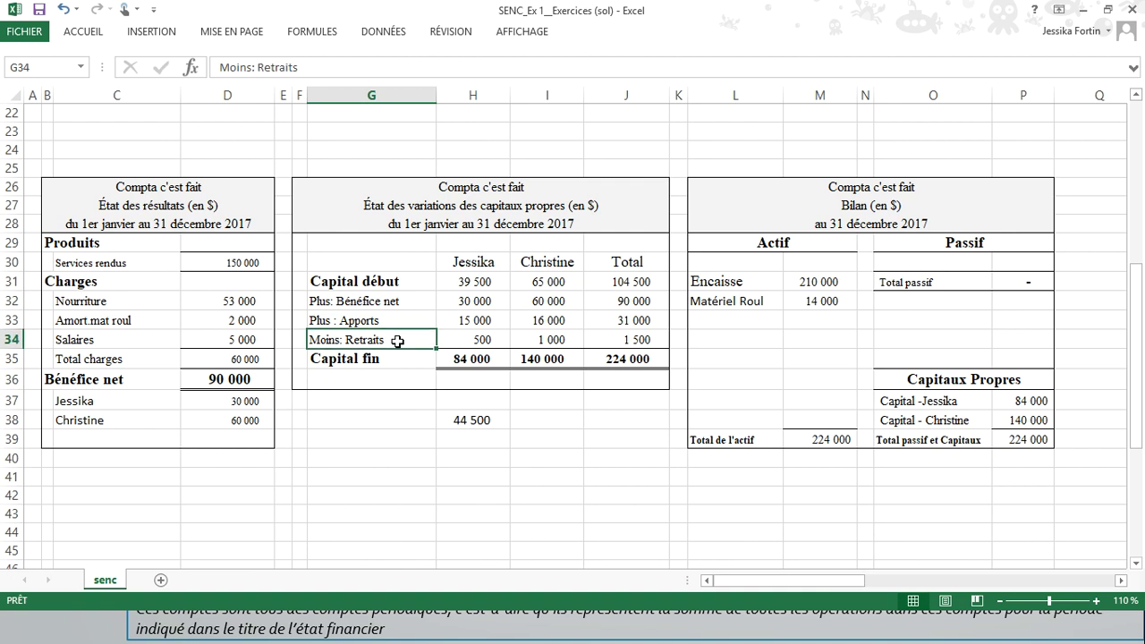
Copy the temporary account names in R34:R41 and paste them as values into the journal's Compte column from W31.
{"action": "left_click", "coordinate": [1120, 580]}
{"action": "left_click_drag", "start_coordinate": [1120, 580], "coordinate": [1120, 580]}
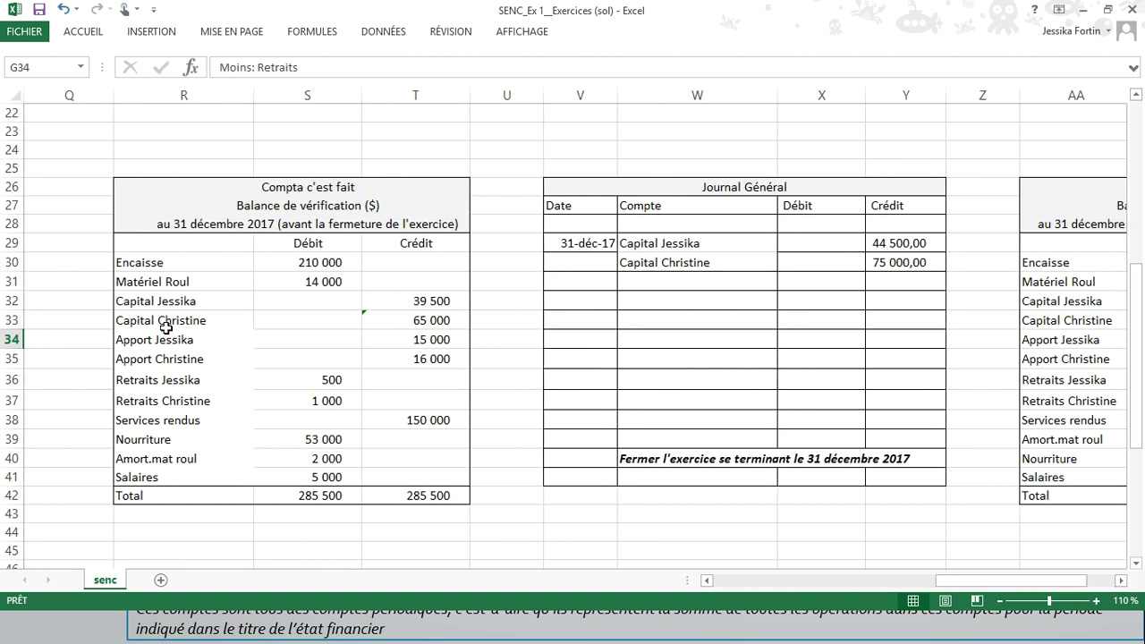
{"action": "left_click_drag", "start_coordinate": [179, 339], "coordinate": [182, 474]}
{"action": "key", "text": "ctrl+c"}
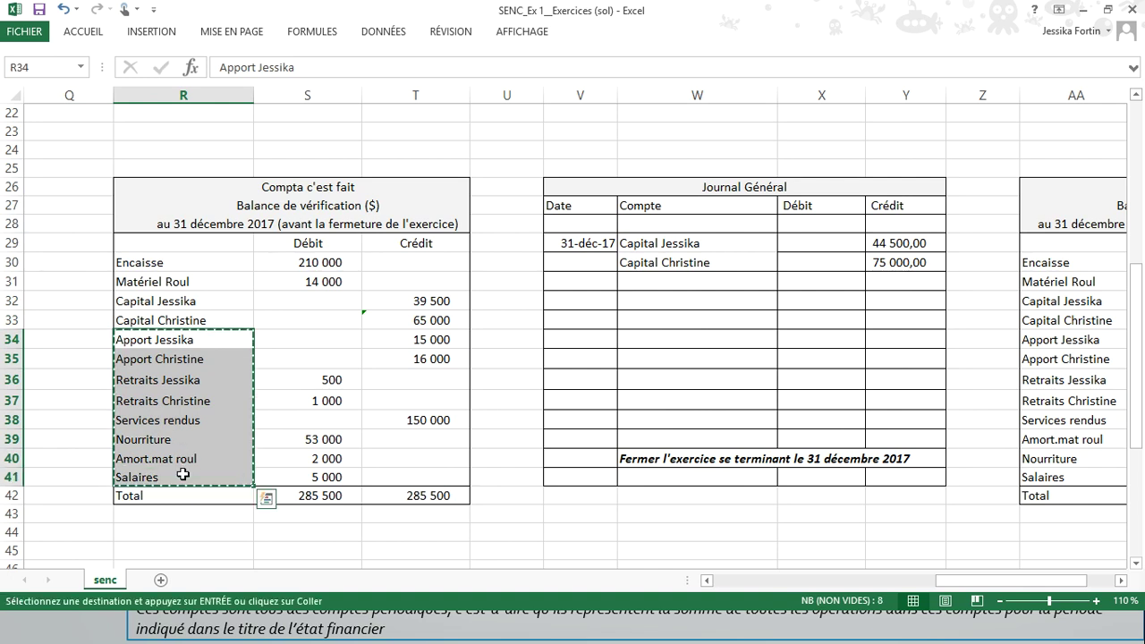
{"action": "left_click", "coordinate": [660, 284]}
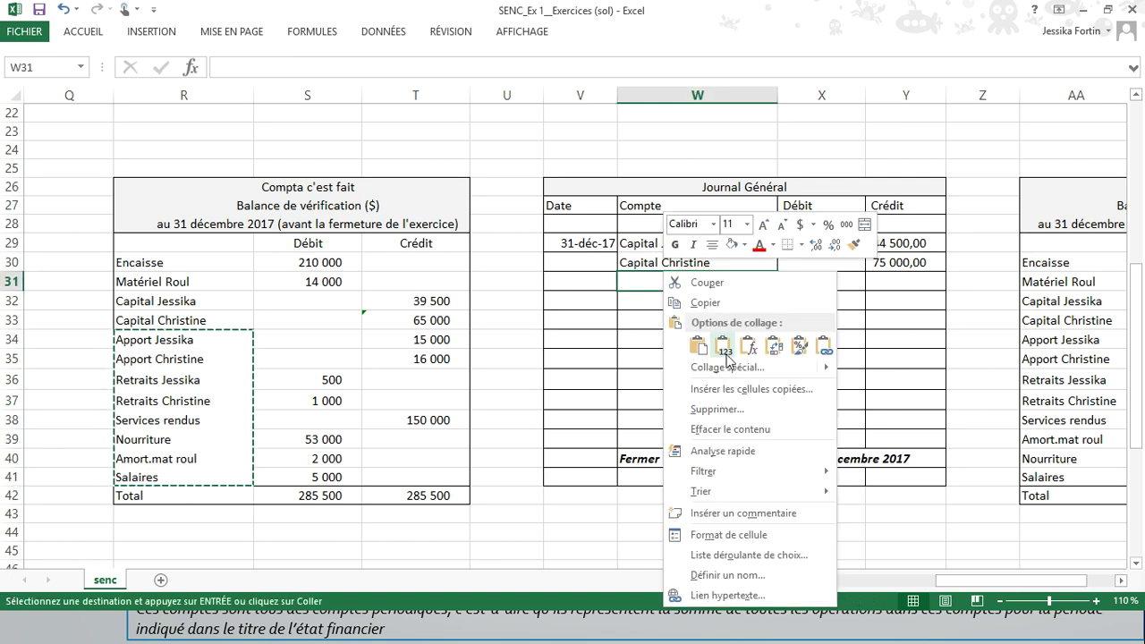
{"action": "left_click", "coordinate": [733, 339]}
{"action": "left_click", "coordinate": [731, 351]}
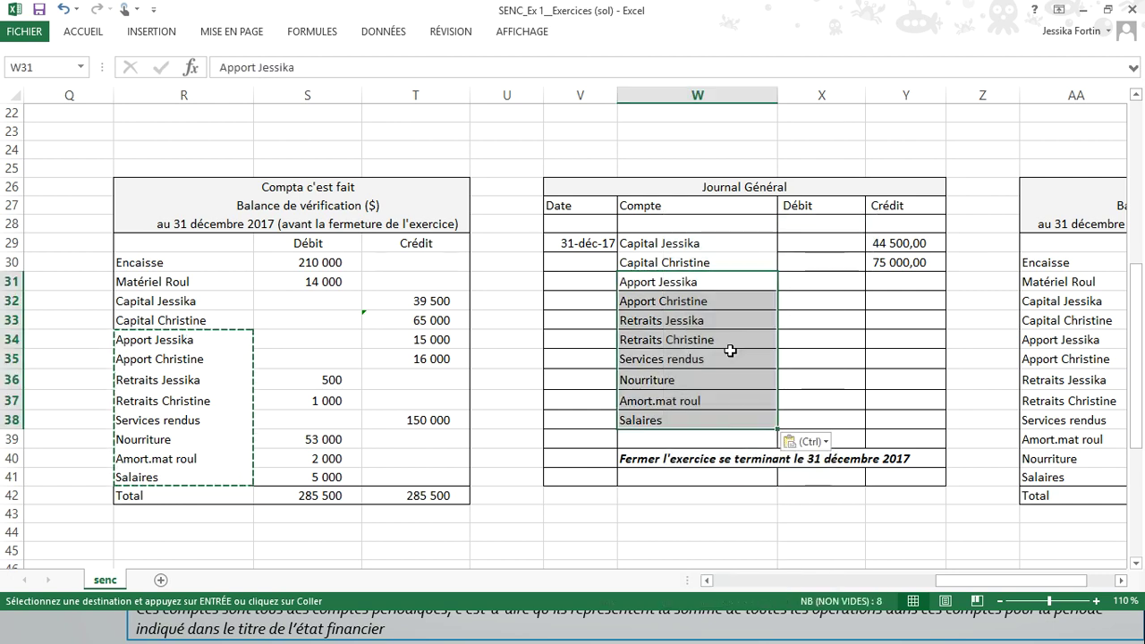
{"action": "left_click", "coordinate": [867, 356]}
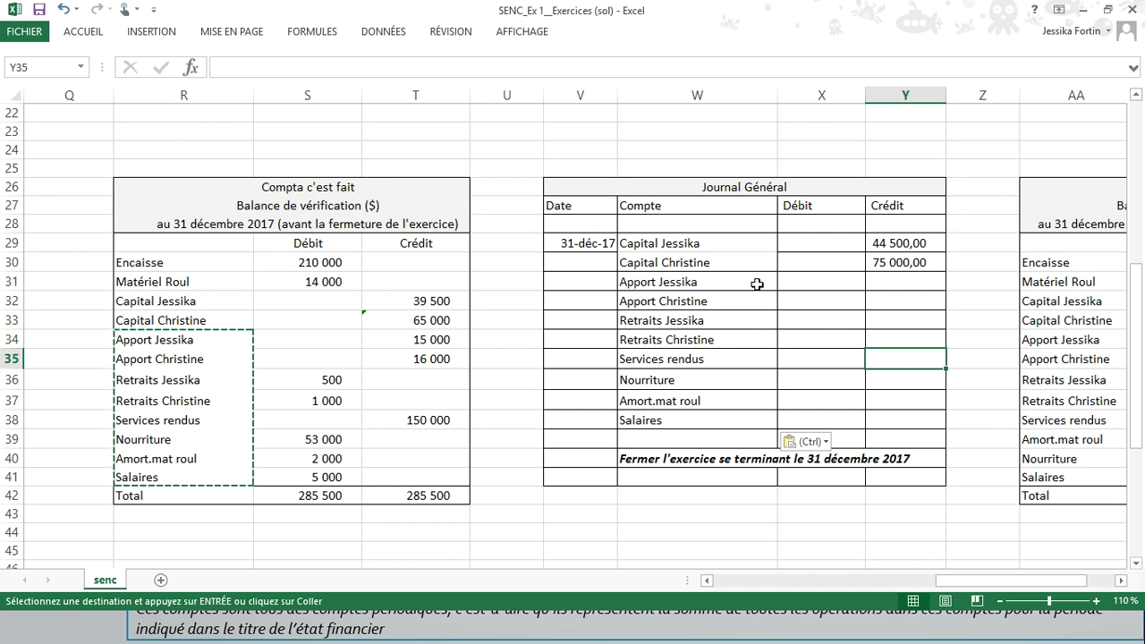
Copy the temporary accounts' credit balances in T34:T41 and paste them as values into the journal's Débit column from X31.
{"action": "left_click", "coordinate": [447, 338]}
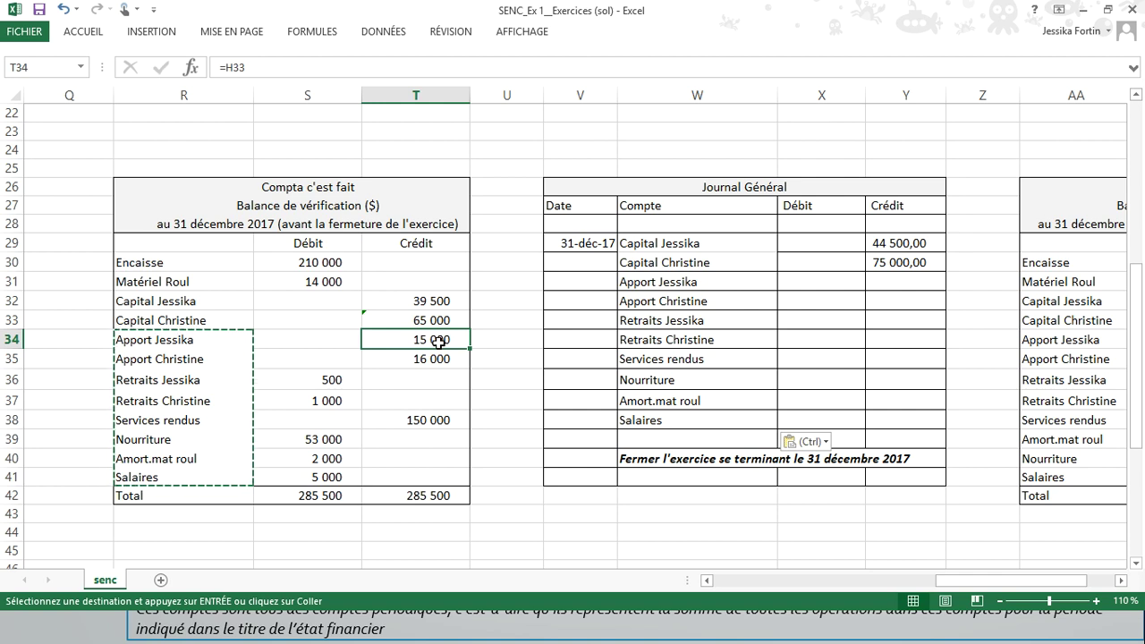
{"action": "left_click_drag", "start_coordinate": [438, 341], "coordinate": [448, 483]}
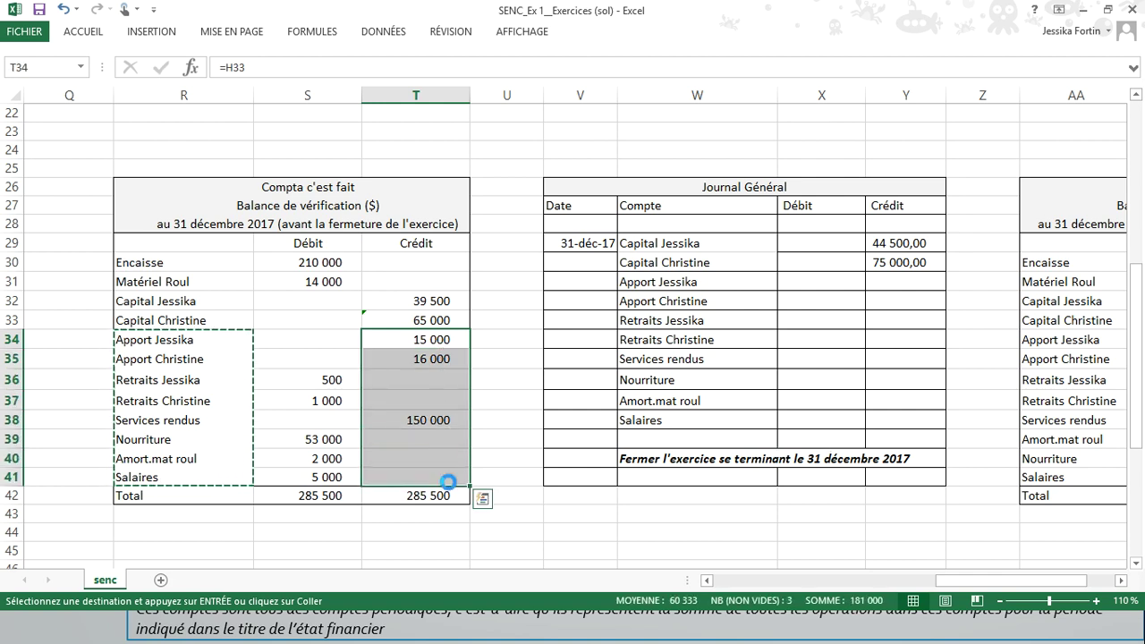
{"action": "left_click", "coordinate": [839, 281]}
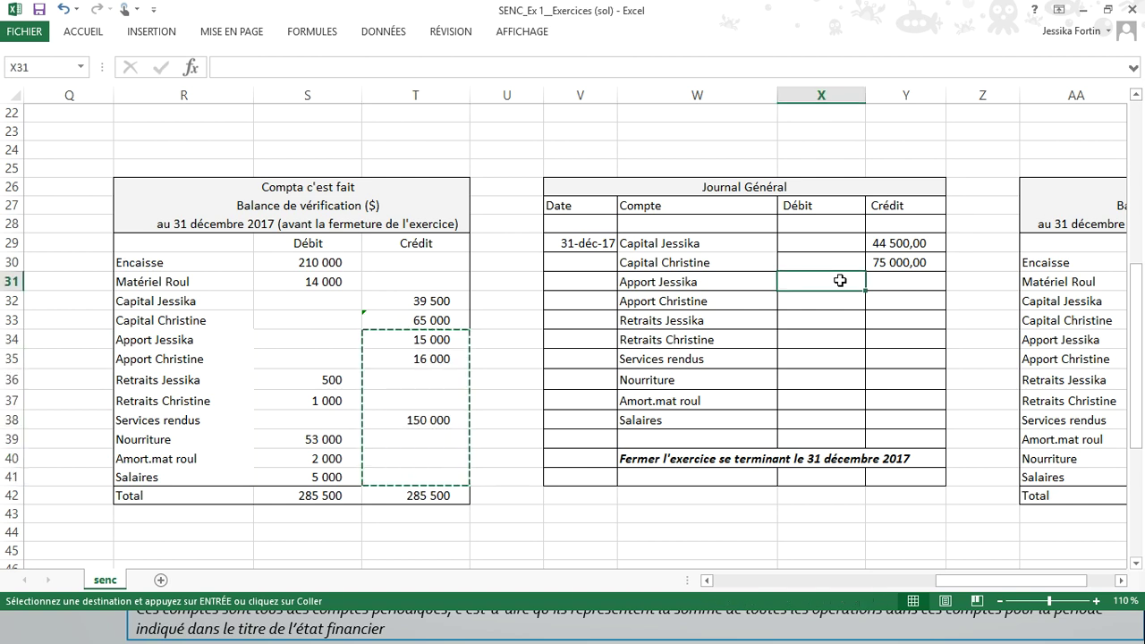
{"action": "right_click", "coordinate": [839, 281]}
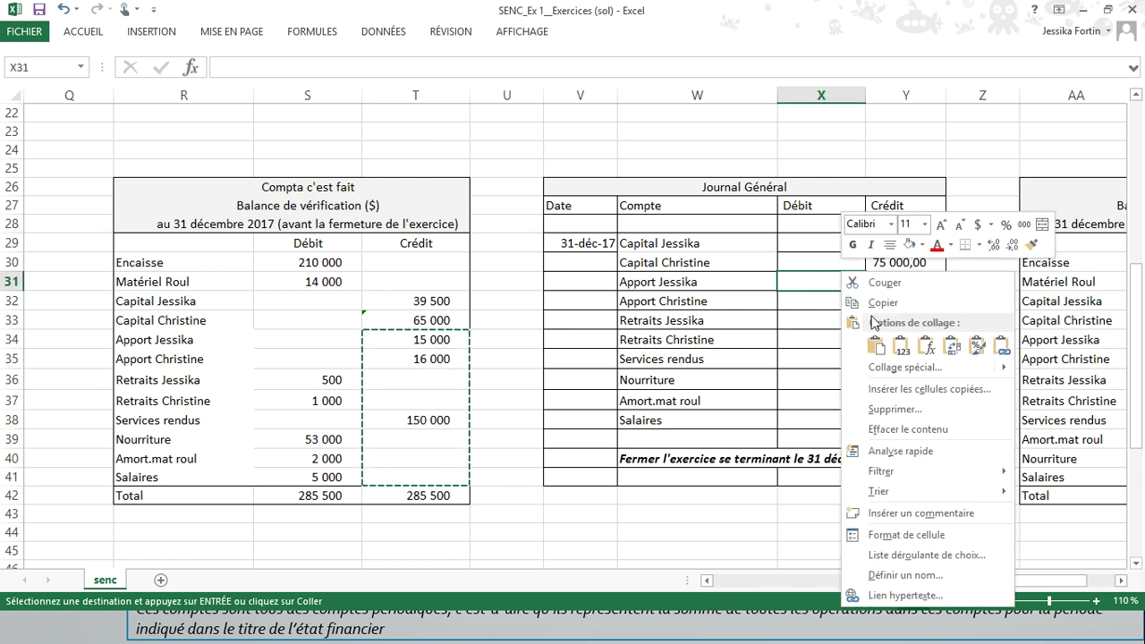
{"action": "left_click", "coordinate": [925, 351]}
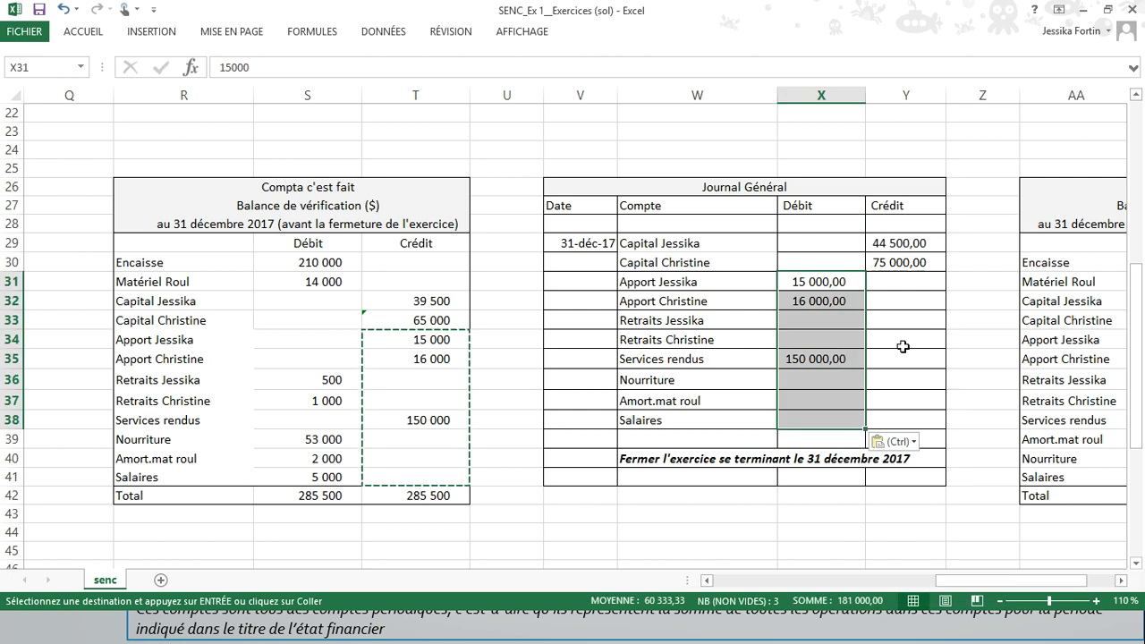
{"action": "left_click", "coordinate": [828, 280]}
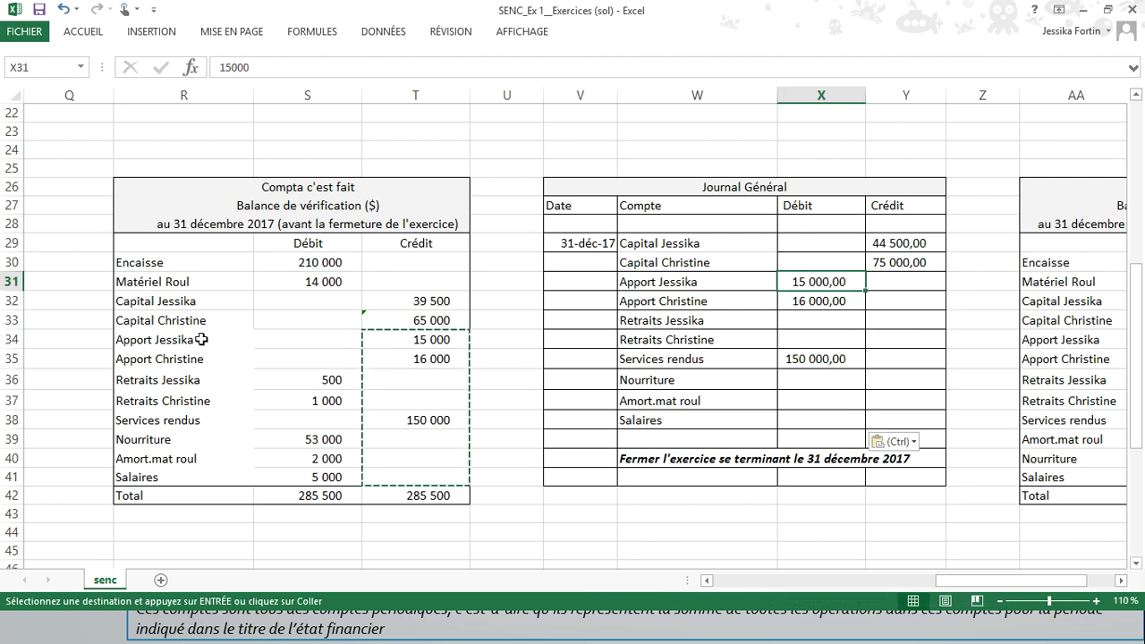
{"action": "left_click", "coordinate": [153, 340]}
{"action": "left_click", "coordinate": [404, 339]}
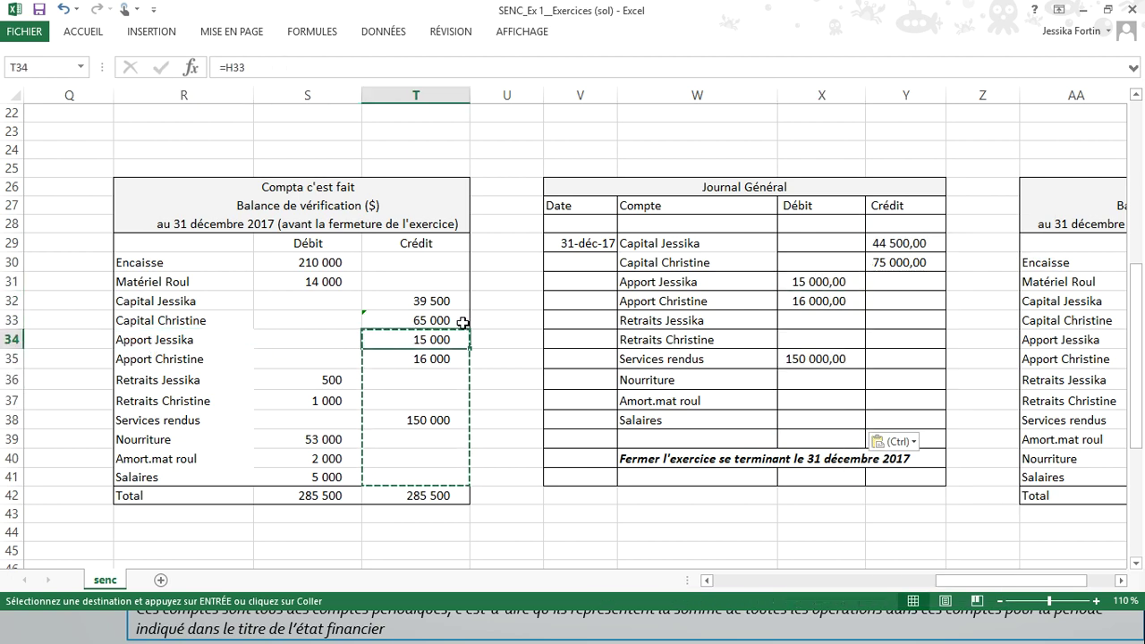
{"action": "left_click", "coordinate": [823, 282]}
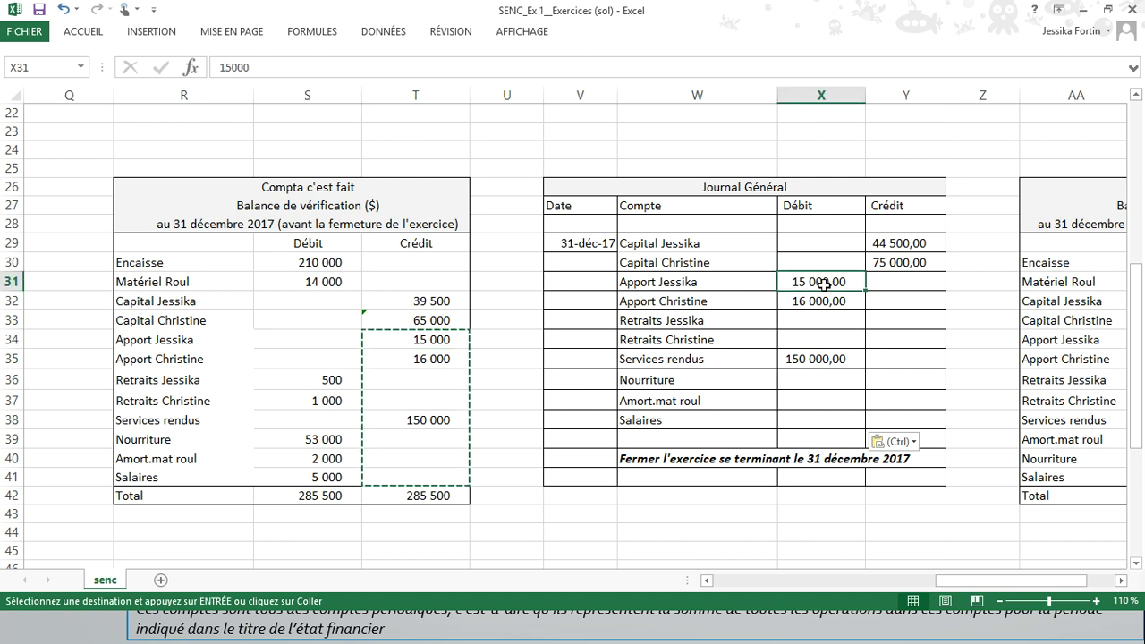
Copy the temporary accounts' debit balances in S34:S41 and paste them as values into the journal's Crédit column from Y31.
{"action": "left_click_drag", "start_coordinate": [302, 336], "coordinate": [302, 475]}
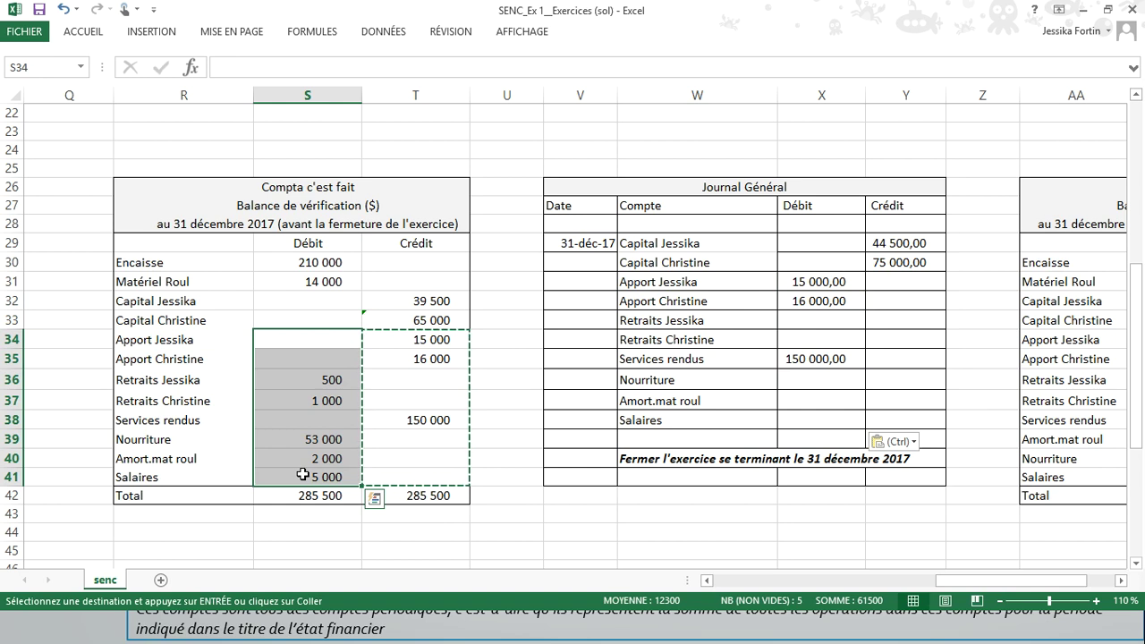
{"action": "key", "text": "ctrl+c"}
{"action": "left_click", "coordinate": [881, 282]}
{"action": "right_click", "coordinate": [883, 281]}
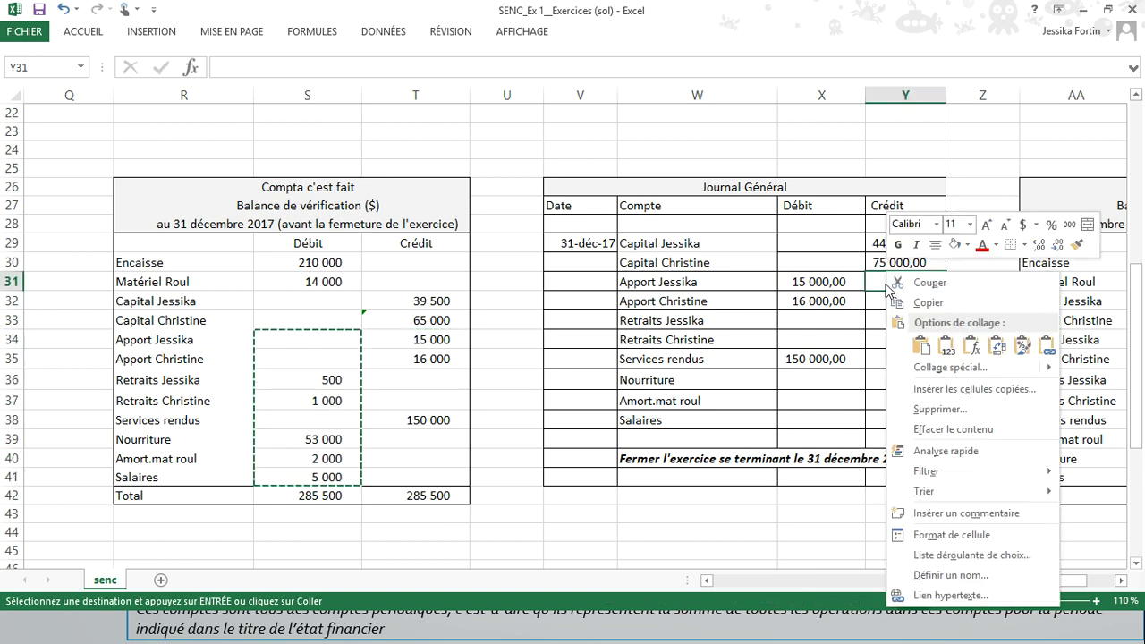
{"action": "left_click", "coordinate": [941, 350]}
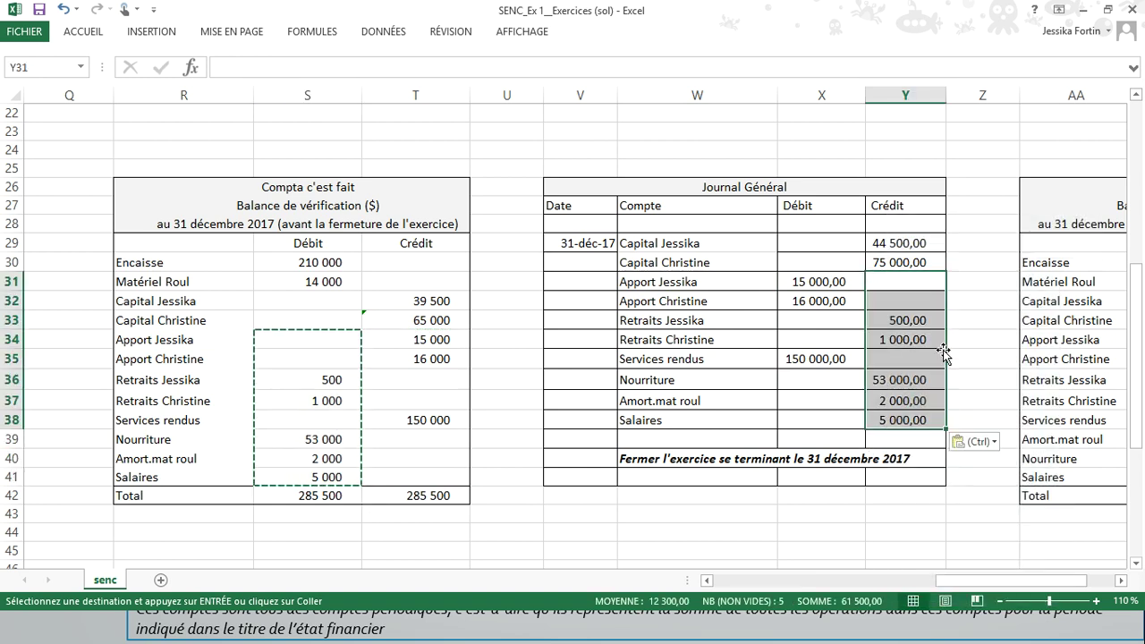
{"action": "left_click", "coordinate": [909, 358]}
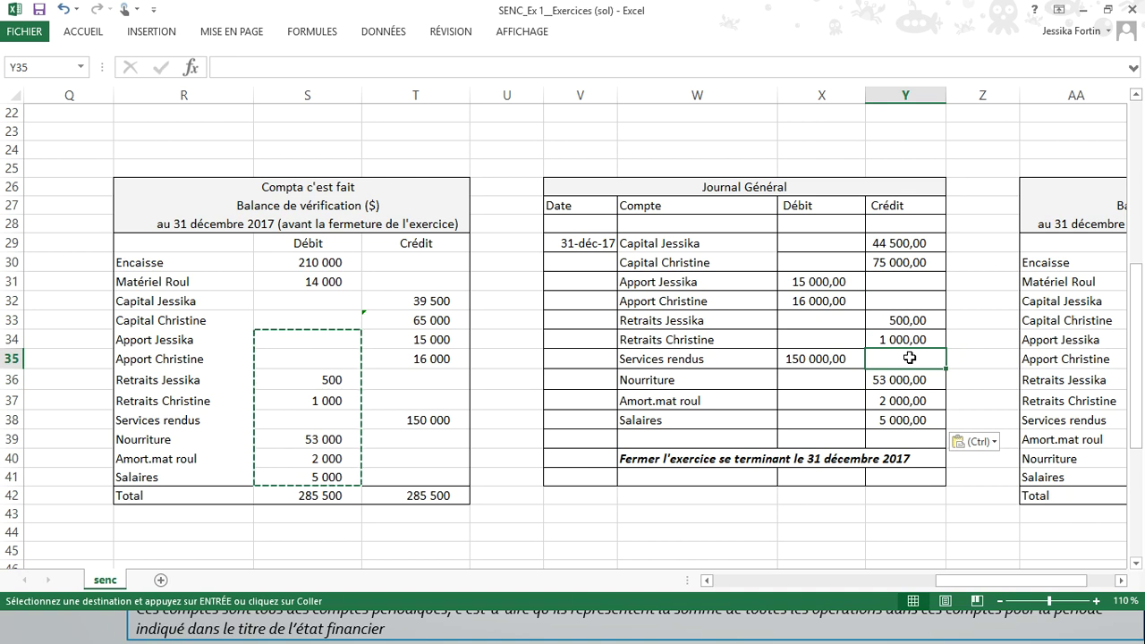
Compare the sums of the journal's Débit and Crédit columns, X28:X39 and Y28:Y39, and review the capital and temporary account lines.
{"action": "mouse_move", "coordinate": [817, 223]}
{"action": "left_click_drag", "start_coordinate": [818, 223], "coordinate": [825, 435]}
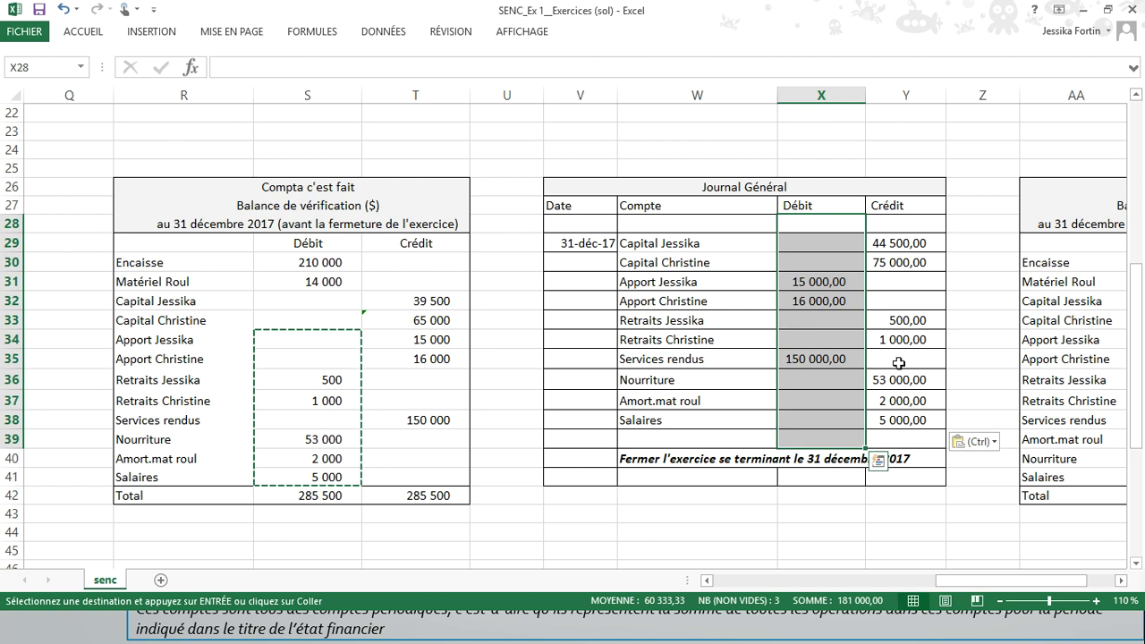
{"action": "left_click_drag", "start_coordinate": [901, 222], "coordinate": [909, 442]}
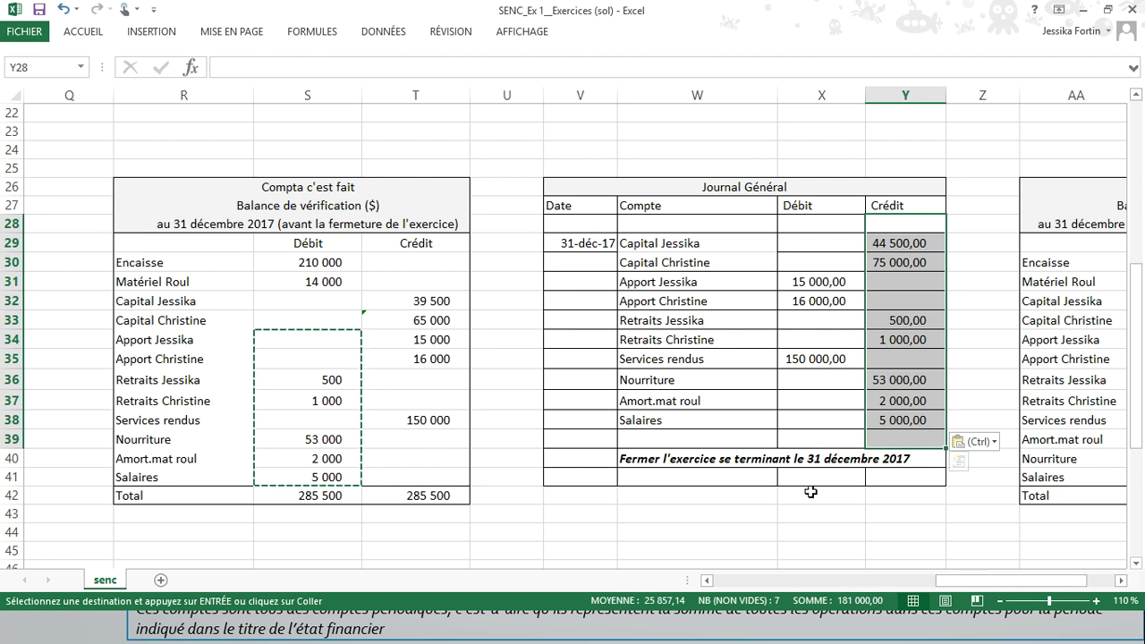
{"action": "left_click", "coordinate": [856, 479]}
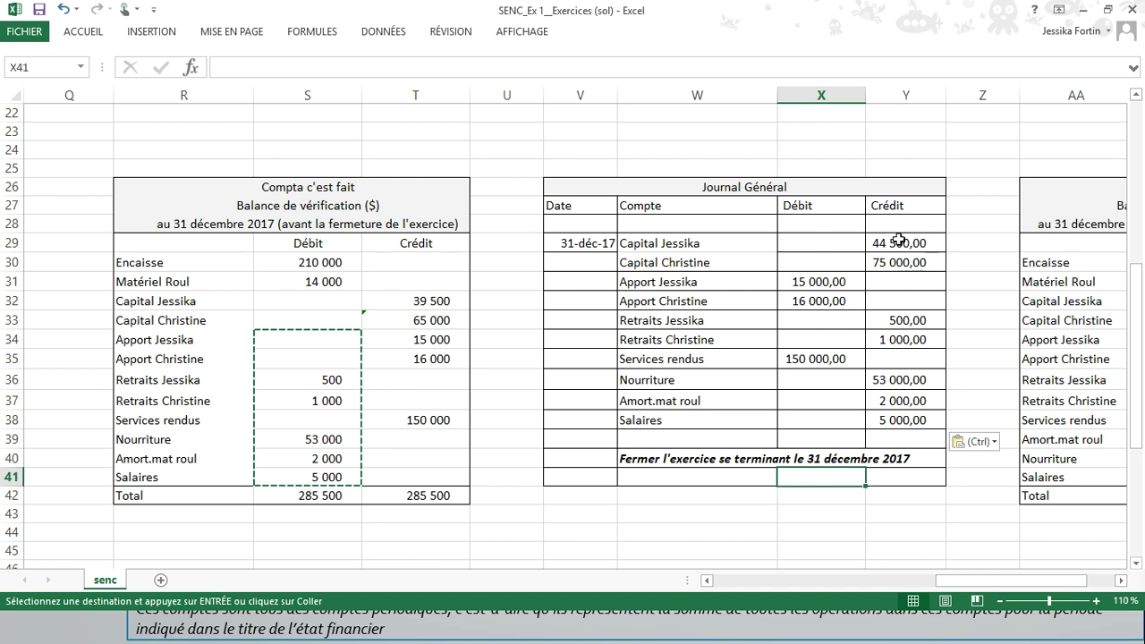
{"action": "left_click_drag", "start_coordinate": [692, 243], "coordinate": [897, 258]}
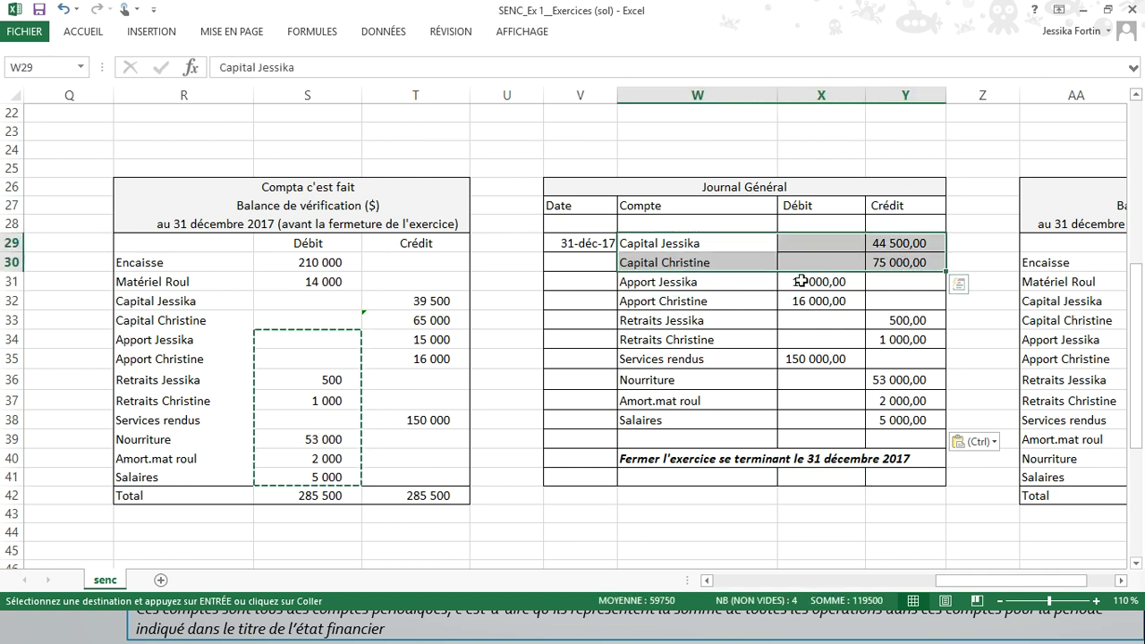
{"action": "left_click_drag", "start_coordinate": [679, 281], "coordinate": [898, 420]}
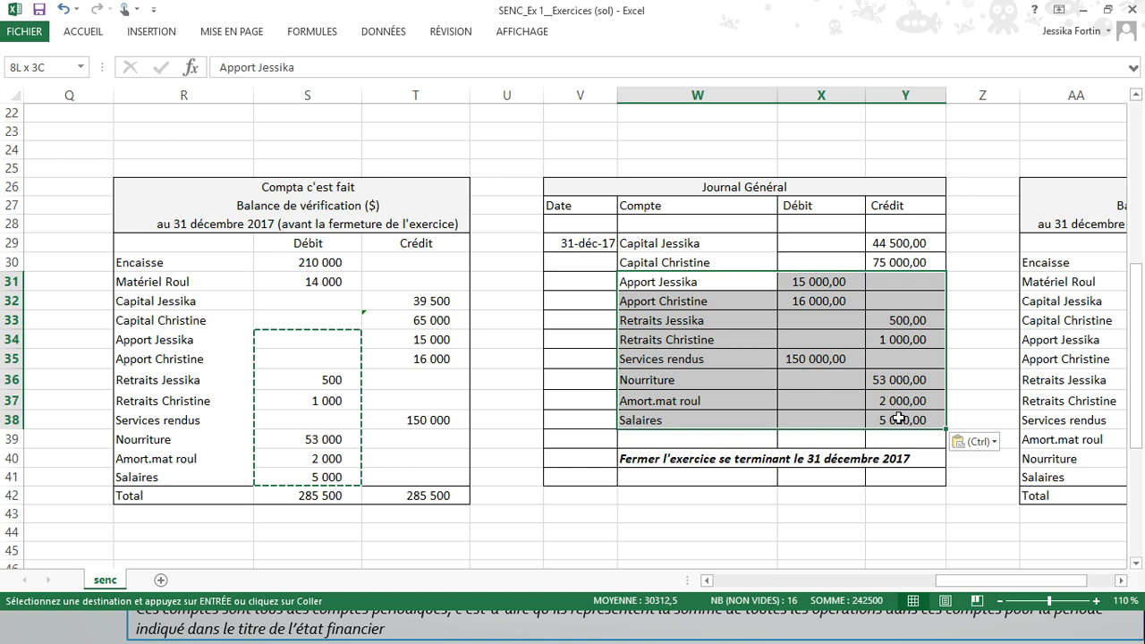
{"action": "left_click", "coordinate": [898, 442]}
Carry the Encaisse and Matériel Roul debit balances into the post-closing trial balance with =S30 in AB30 and =S31 in AB31.
{"action": "left_click_drag", "start_coordinate": [1019, 579], "coordinate": [1089, 587]}
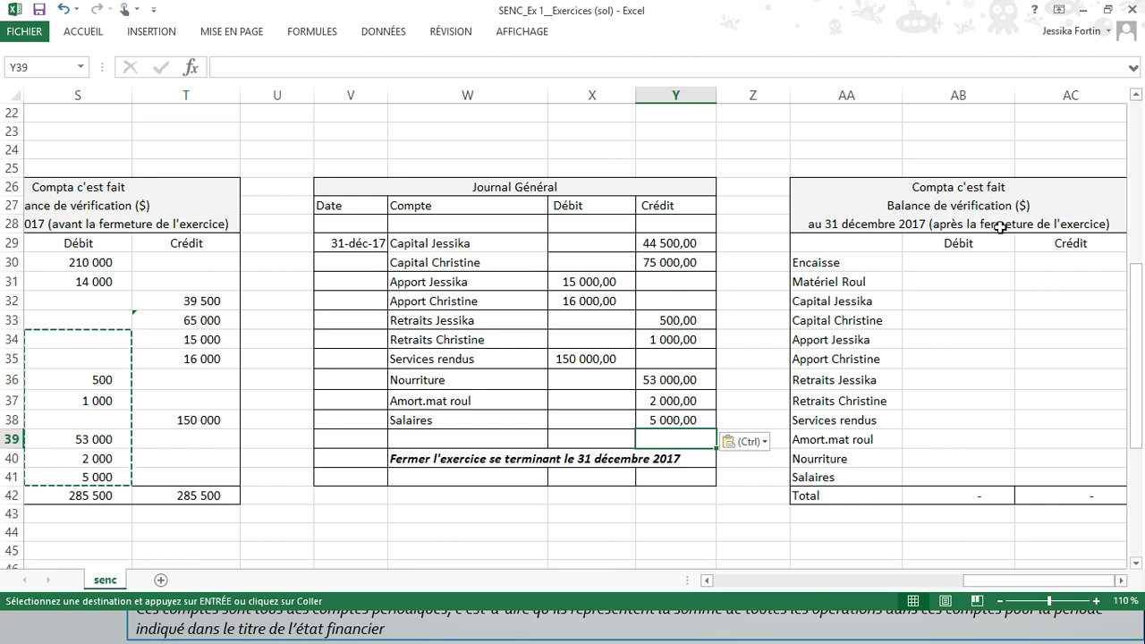
{"action": "left_click", "coordinate": [973, 262]}
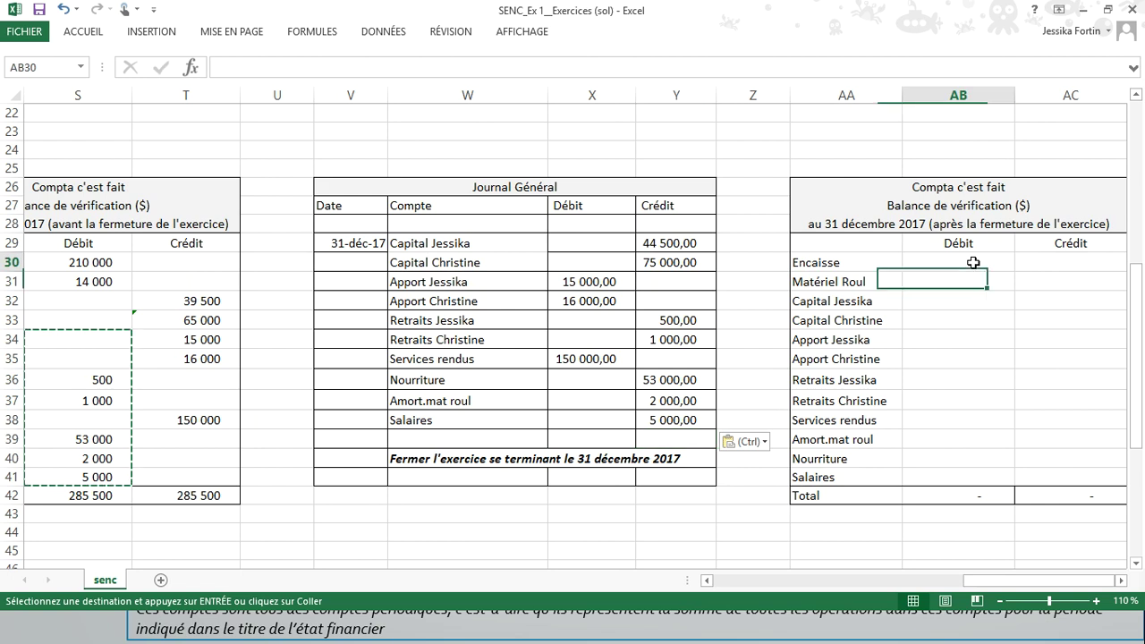
{"action": "type", "text": "="}
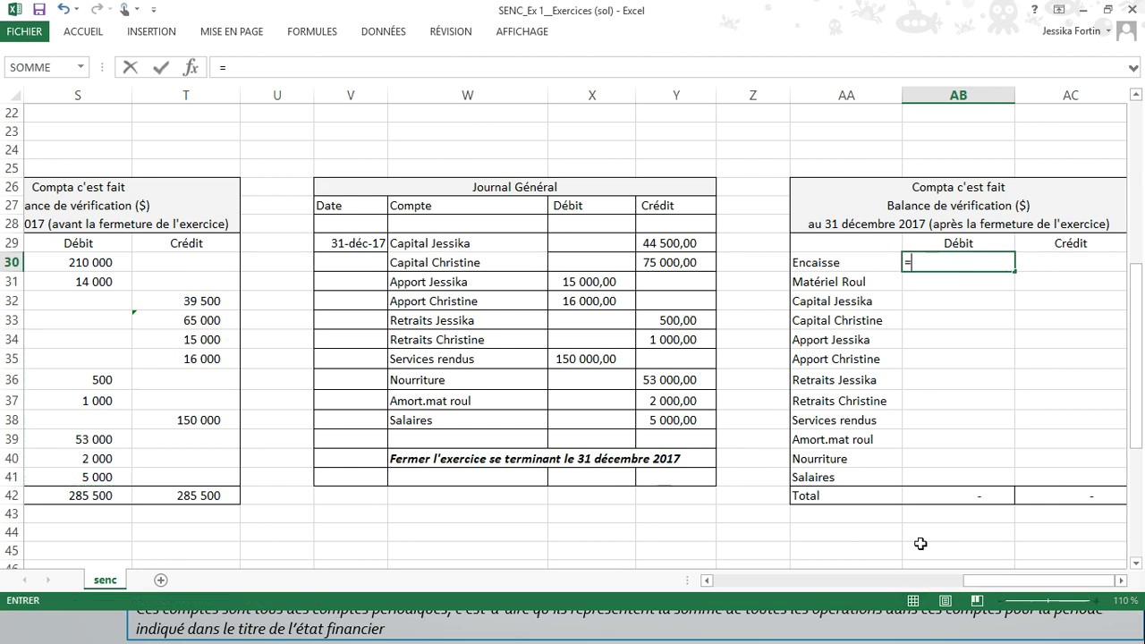
{"action": "left_click", "coordinate": [706, 579]}
{"action": "left_click", "coordinate": [242, 268]}
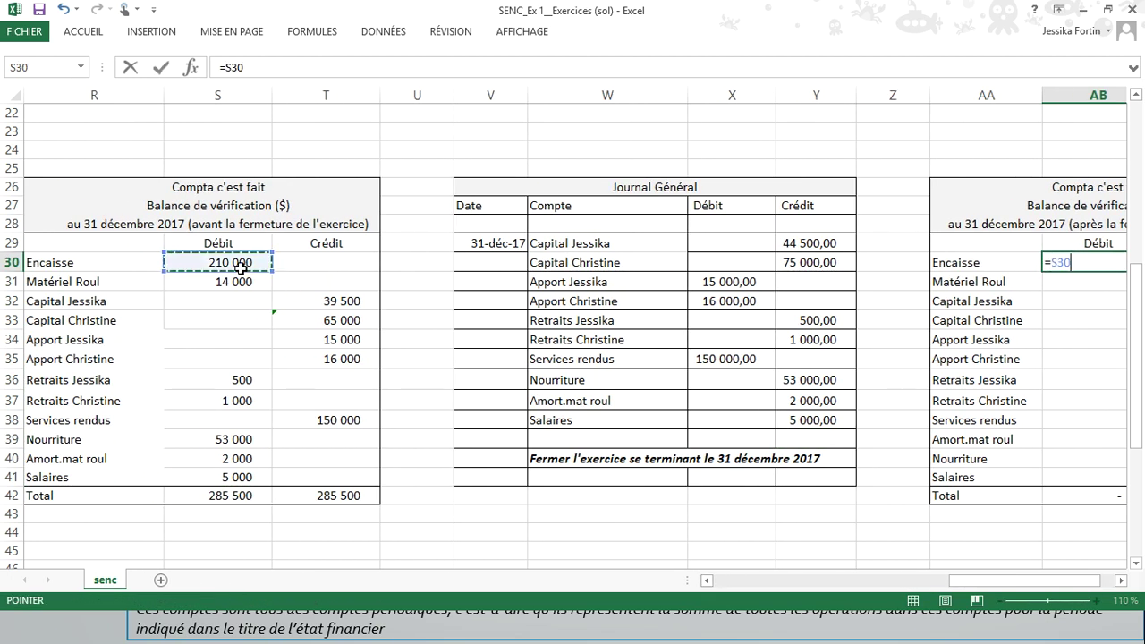
{"action": "key", "text": "Return"}
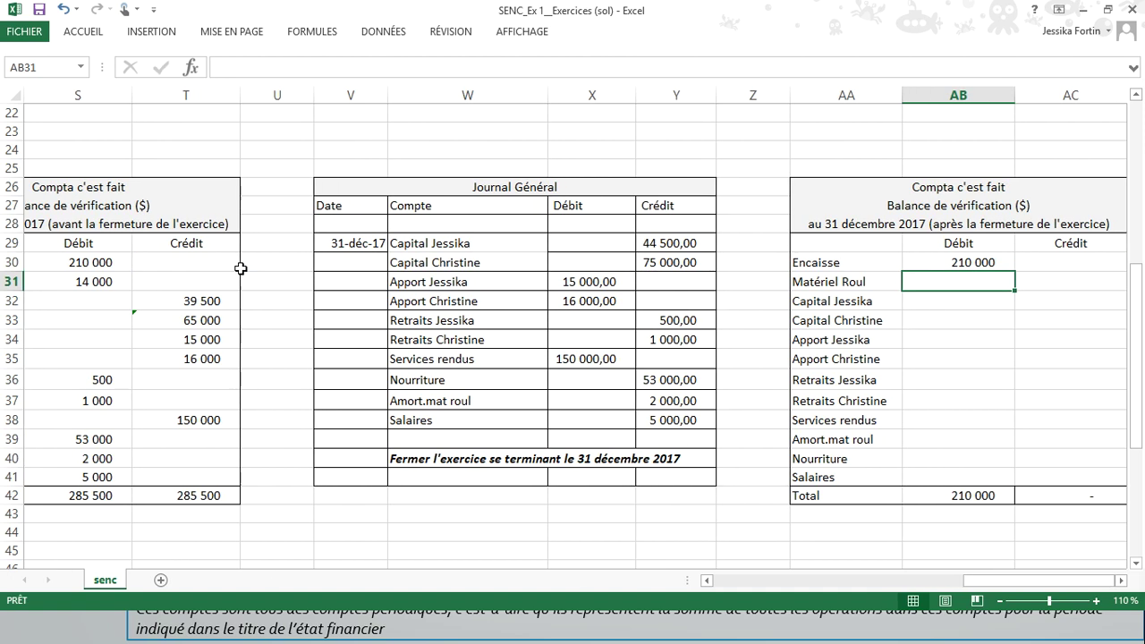
{"action": "type", "text": "="}
{"action": "left_click", "coordinate": [77, 279]}
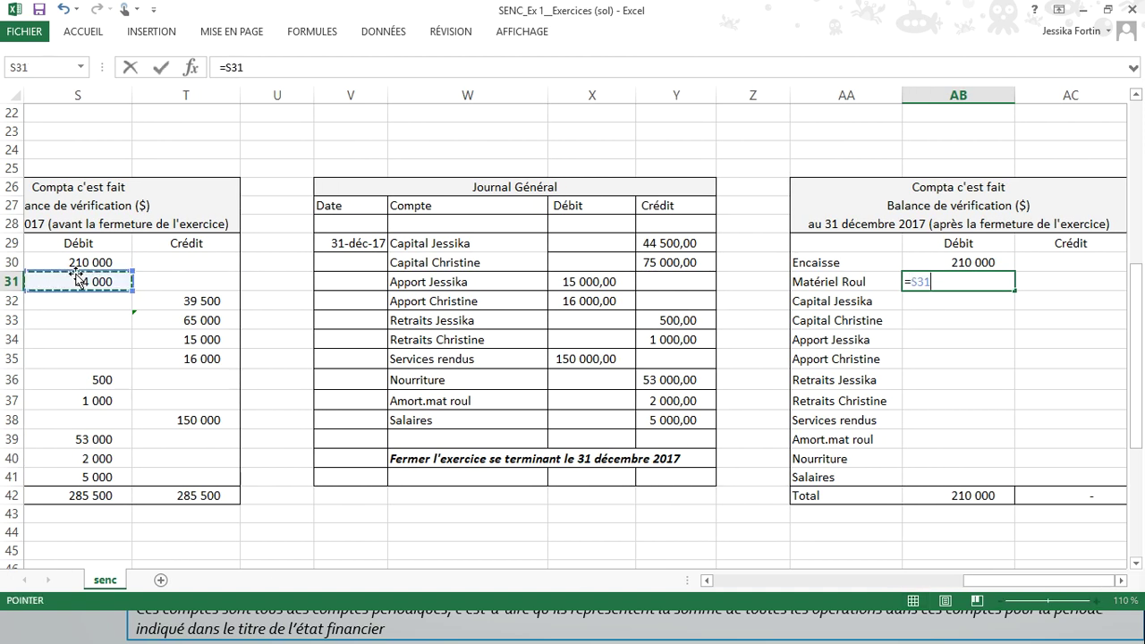
{"action": "key", "text": "Return"}
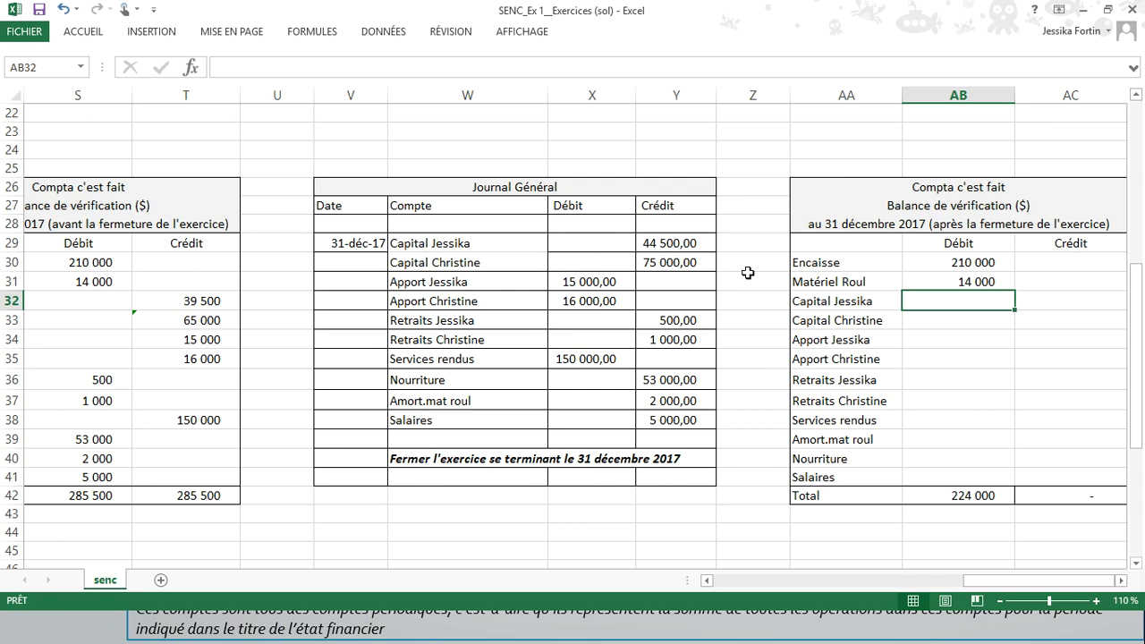
Calculate the first partner's post-closing capital in AC32 by adding the journal credit to the pre-closing balance, using =T32+Y29.
{"action": "left_click", "coordinate": [1043, 301]}
{"action": "type", "text": "="}
{"action": "left_click", "coordinate": [198, 301]}
{"action": "type", "text": "+"}
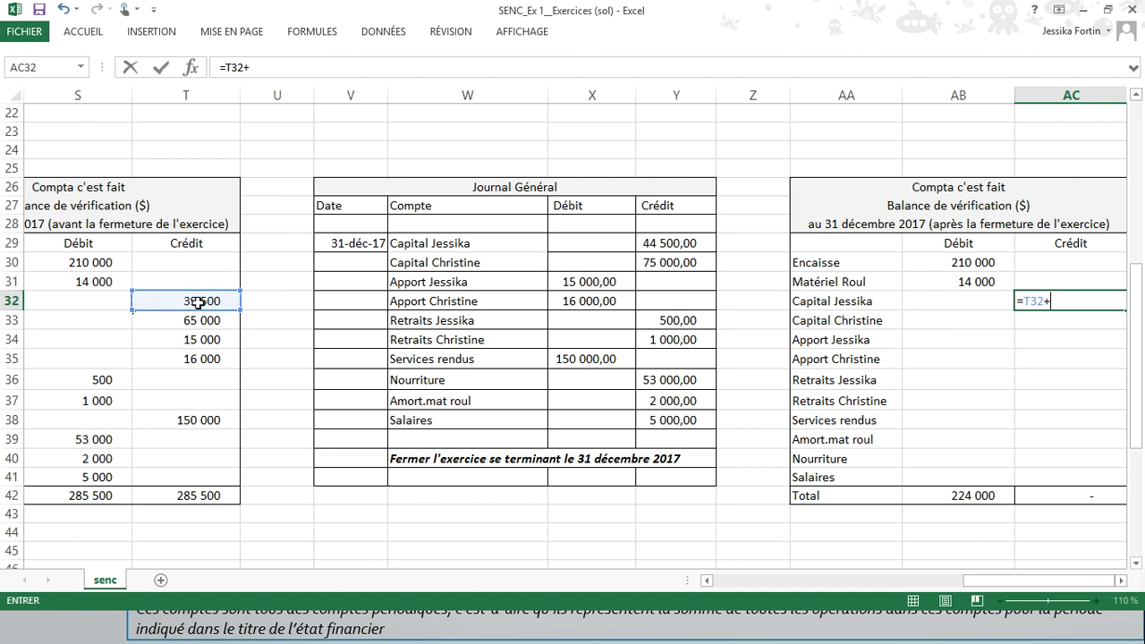
{"action": "left_click", "coordinate": [665, 243]}
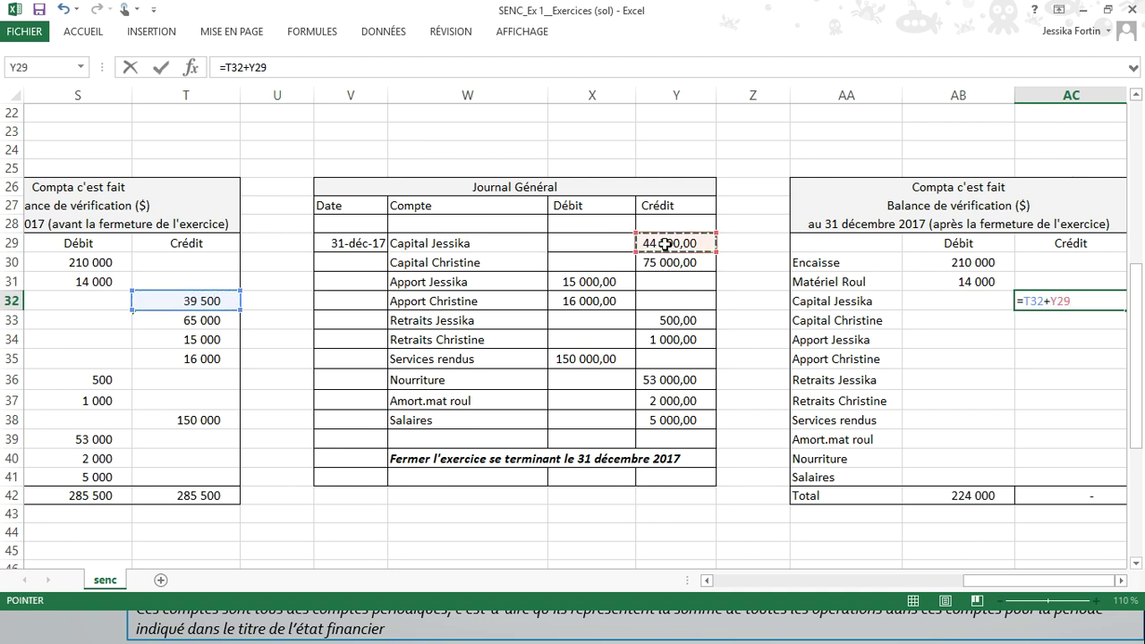
{"action": "key", "text": "Return"}
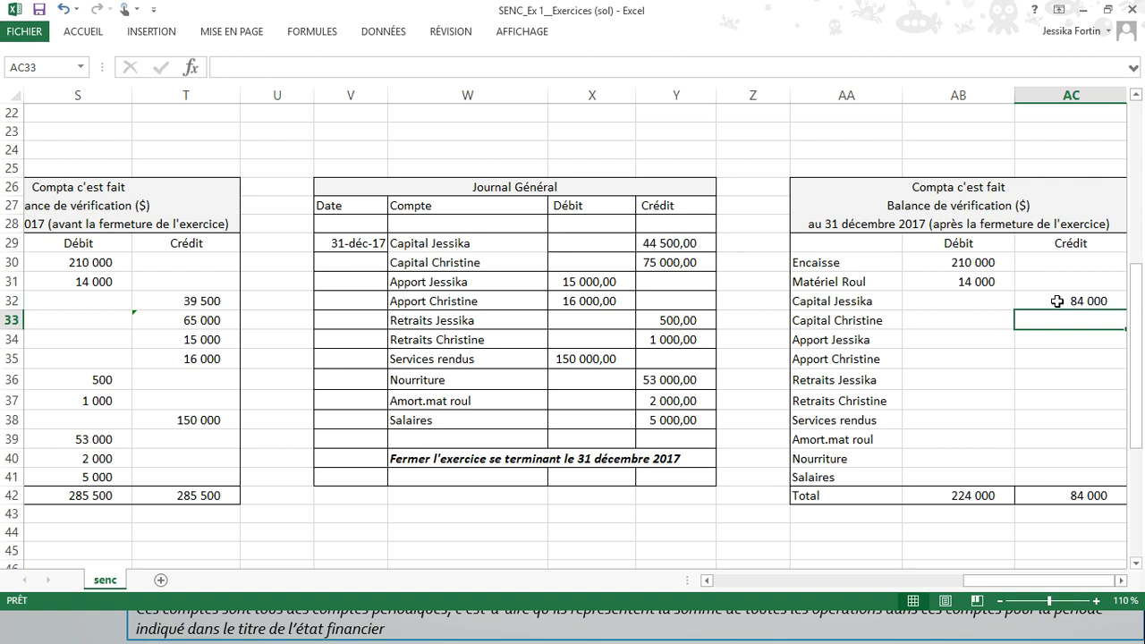
Compare the first partner's post-closing capital in AC32 with the ending capital in H35 of the statement of changes in equity.
{"action": "left_click", "coordinate": [1108, 301]}
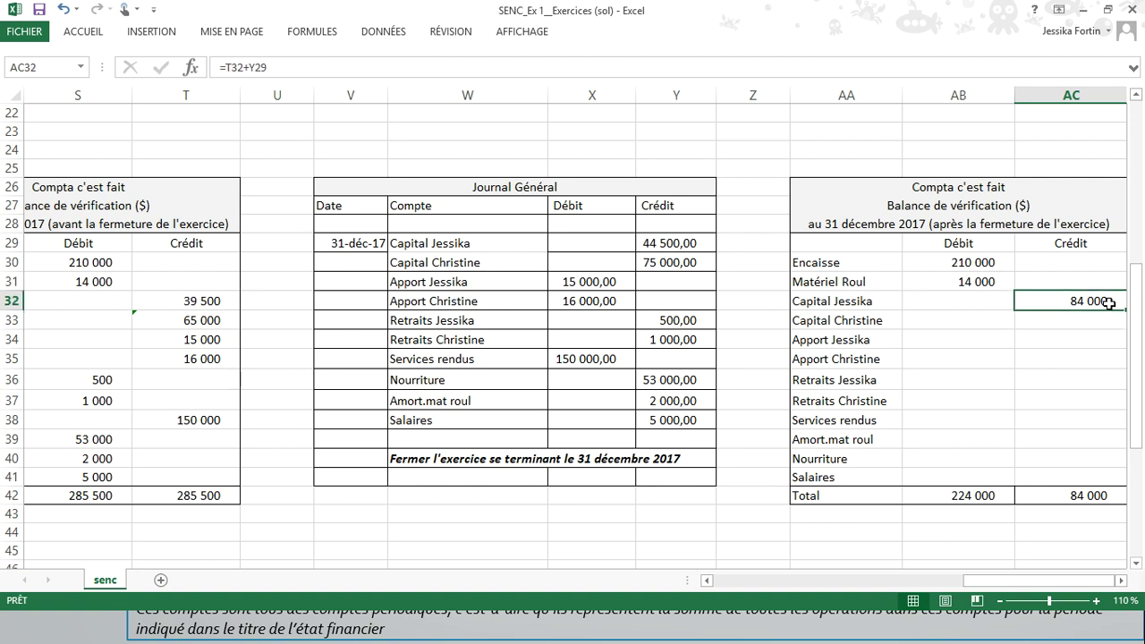
{"action": "left_click", "coordinate": [706, 581]}
{"action": "left_click_drag", "start_coordinate": [707, 581], "coordinate": [706, 580]}
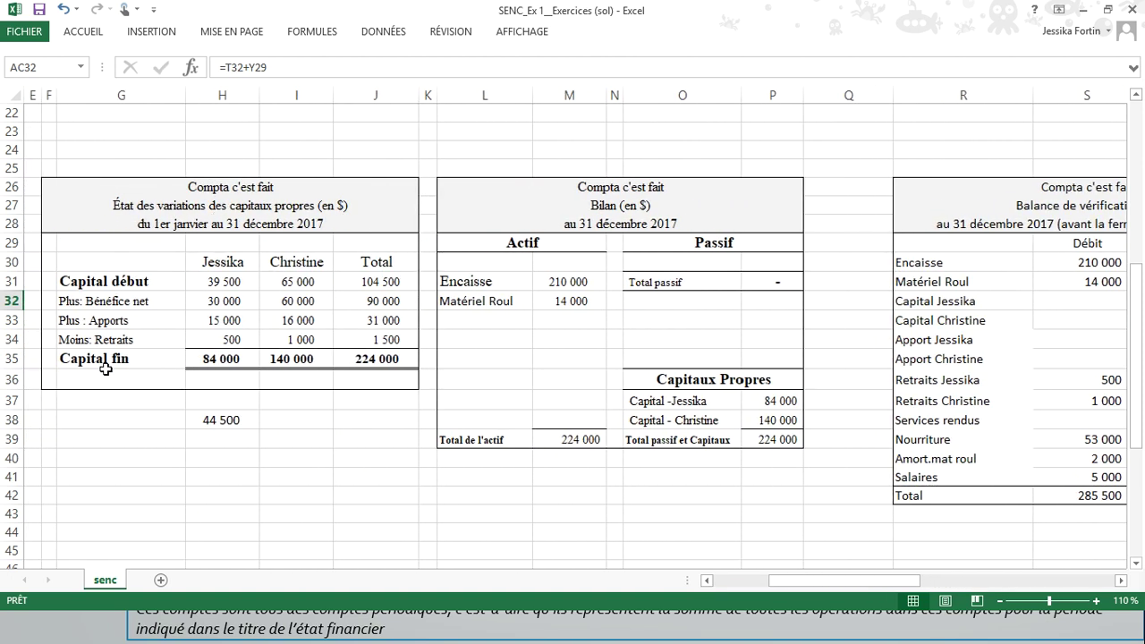
{"action": "left_click", "coordinate": [229, 355]}
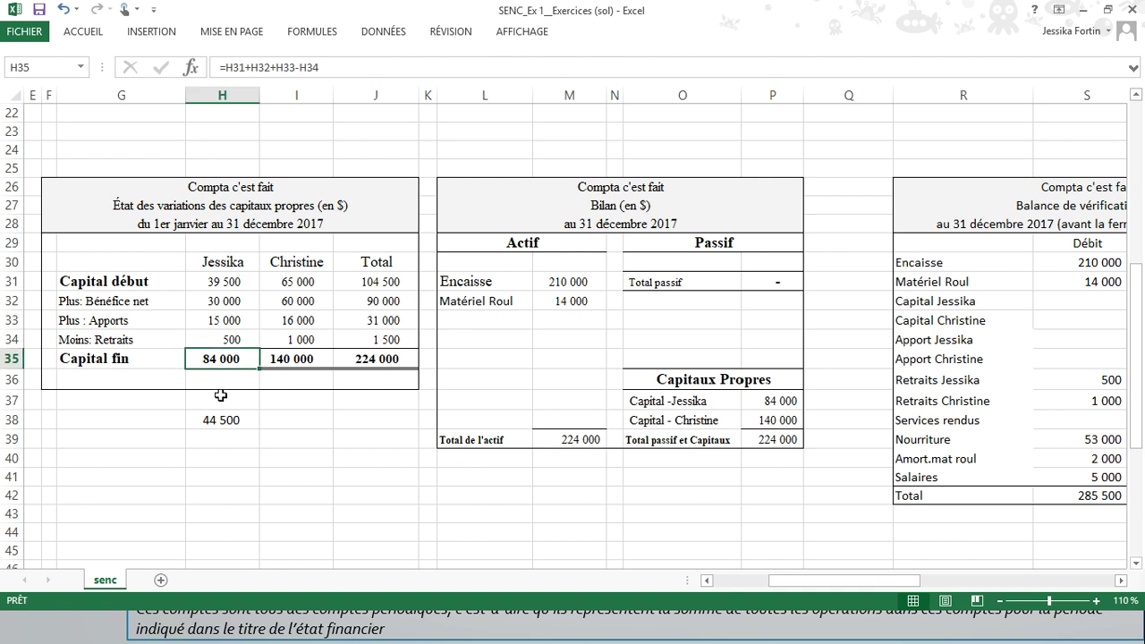
Calculate the second partner's post-closing capital in AC33 by adding the journal credit to the pre-closing balance, using =T33+Y30.
{"action": "left_click", "coordinate": [1122, 581]}
{"action": "left_click_drag", "start_coordinate": [1122, 581], "coordinate": [1122, 581]}
{"action": "left_click", "coordinate": [991, 320]}
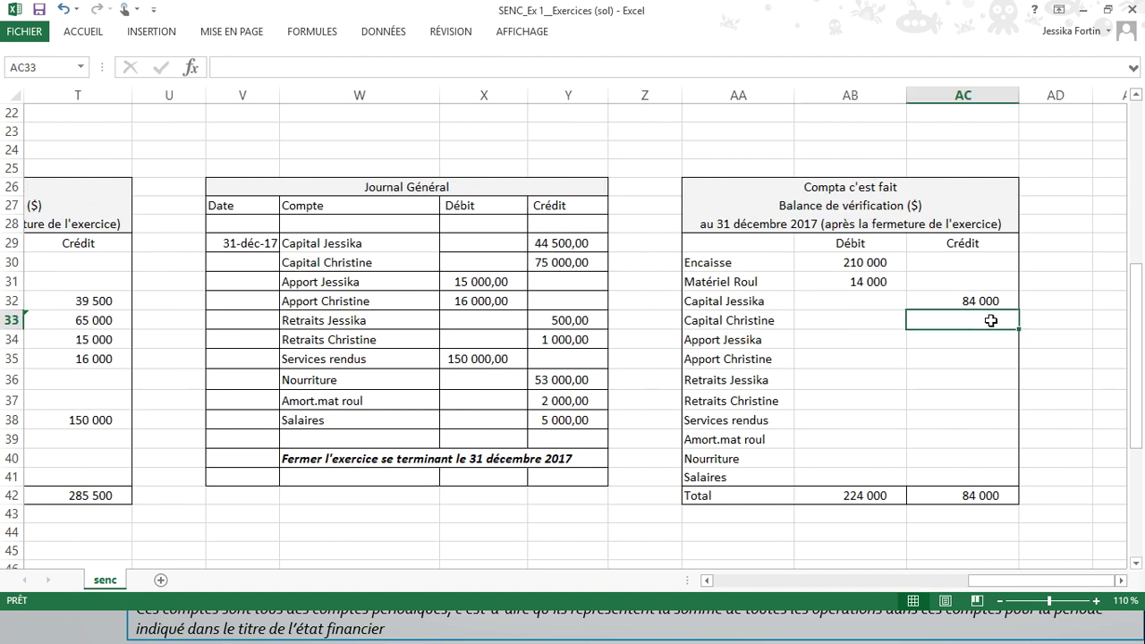
{"action": "type", "text": "="}
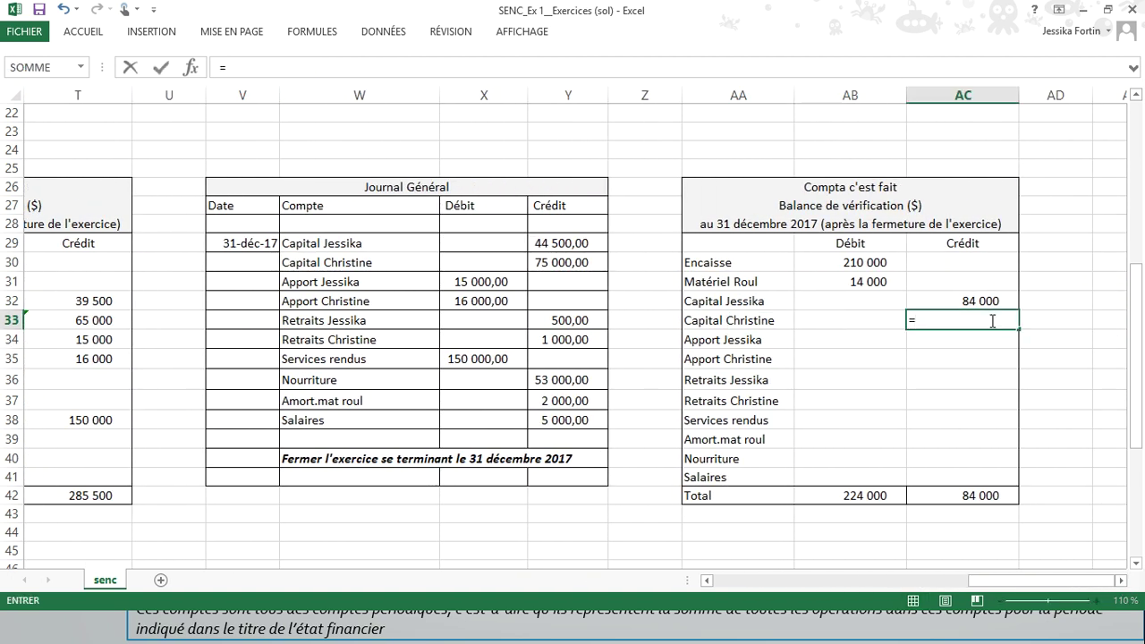
{"action": "left_click", "coordinate": [99, 321]}
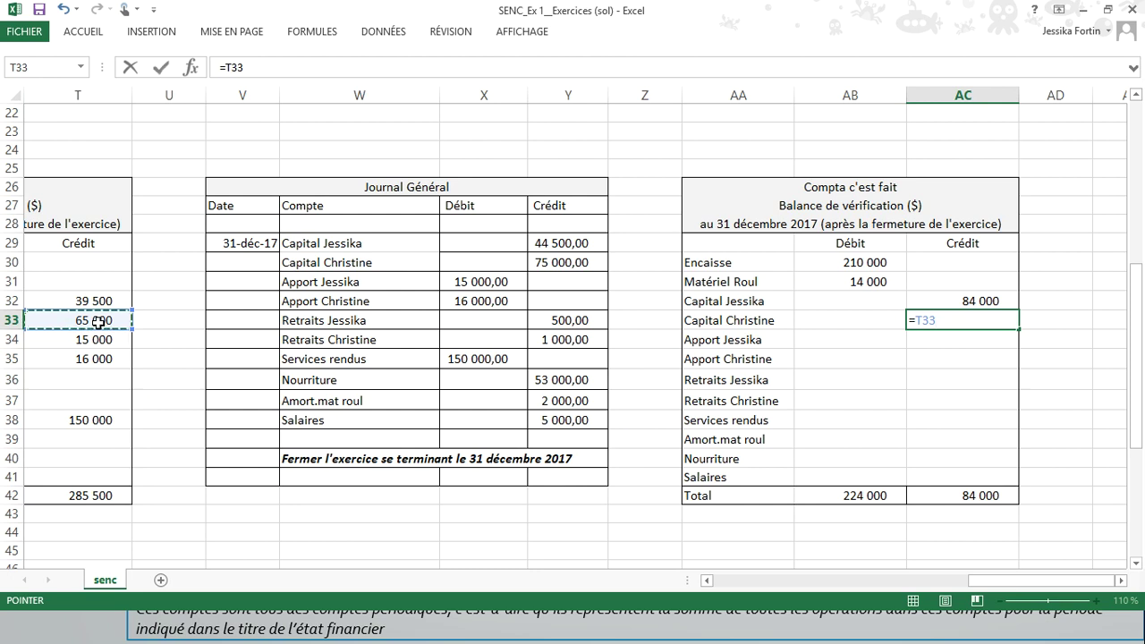
{"action": "type", "text": "+"}
{"action": "left_click", "coordinate": [570, 259]}
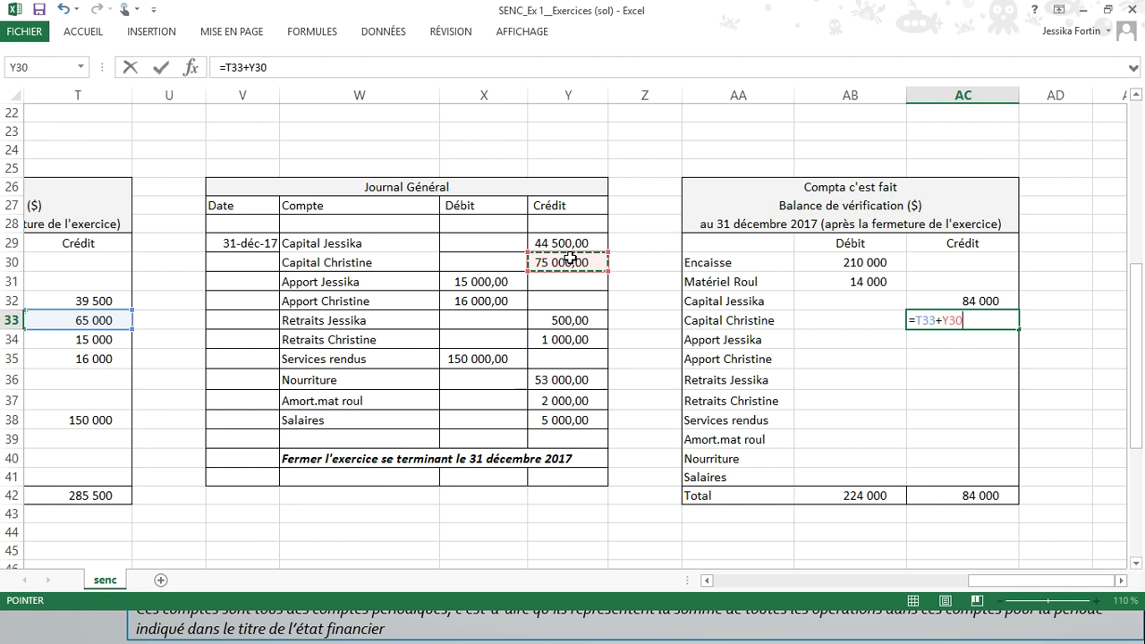
{"action": "key", "text": "Return"}
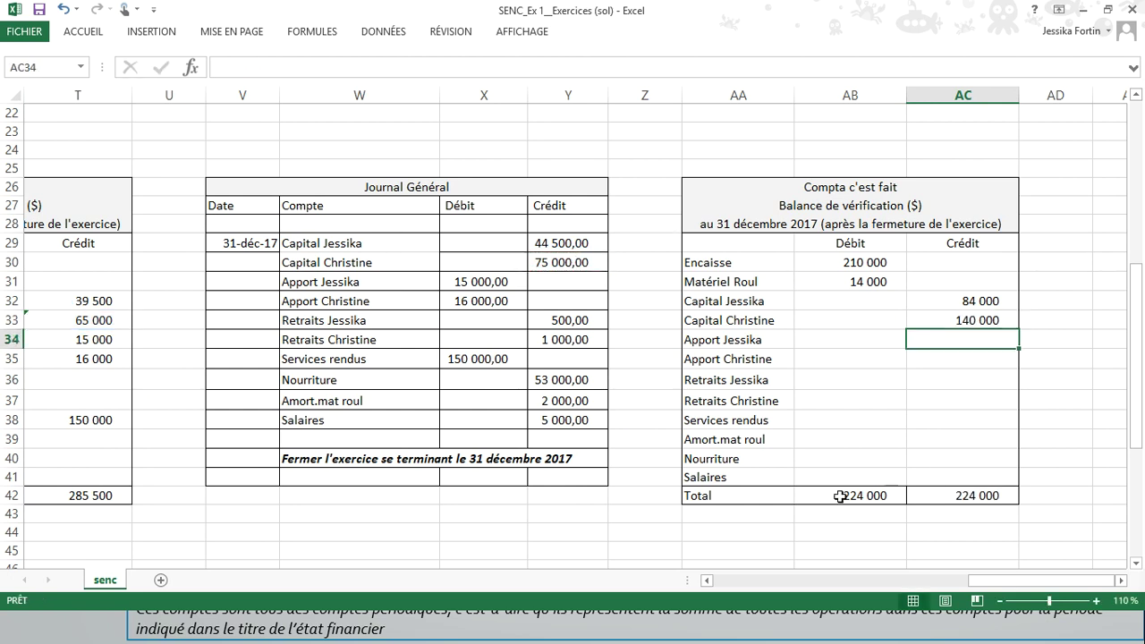
Compare the first partner's pre-closing contribution balance in T34 with the closing debit to the same account in X31 of the general journal.
{"action": "left_click", "coordinate": [706, 580]}
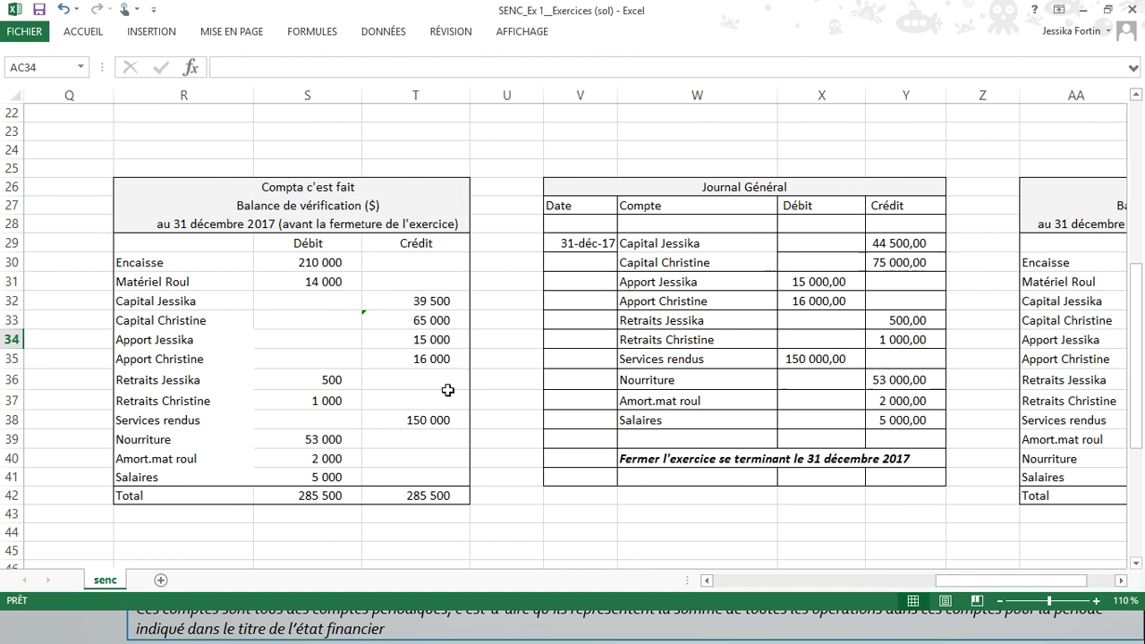
{"action": "left_click", "coordinate": [444, 340]}
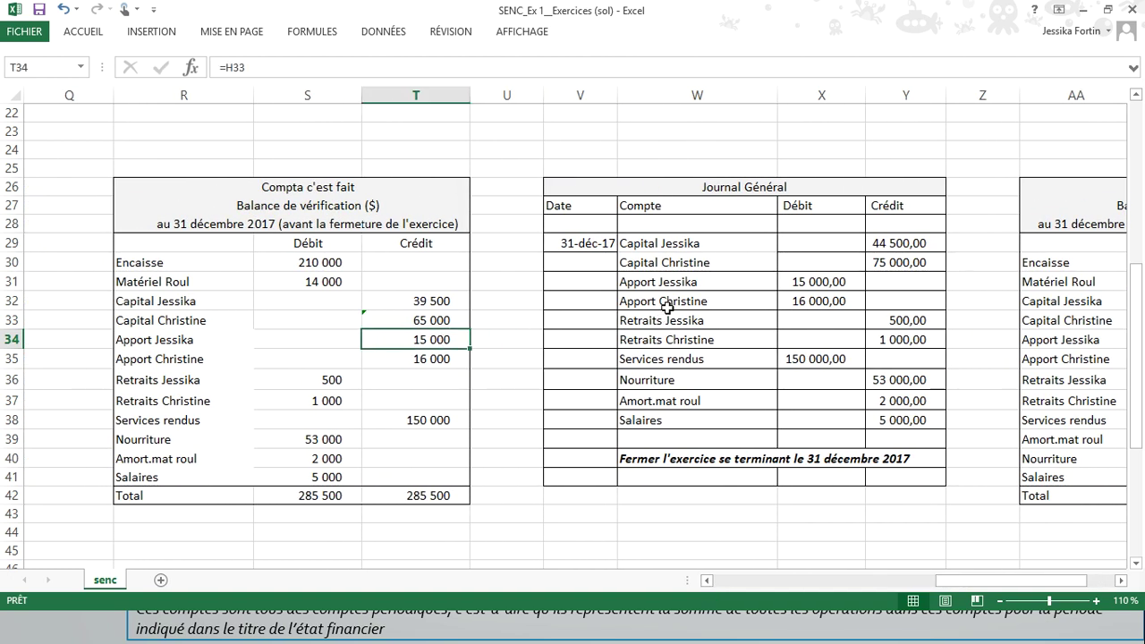
{"action": "left_click", "coordinate": [803, 280]}
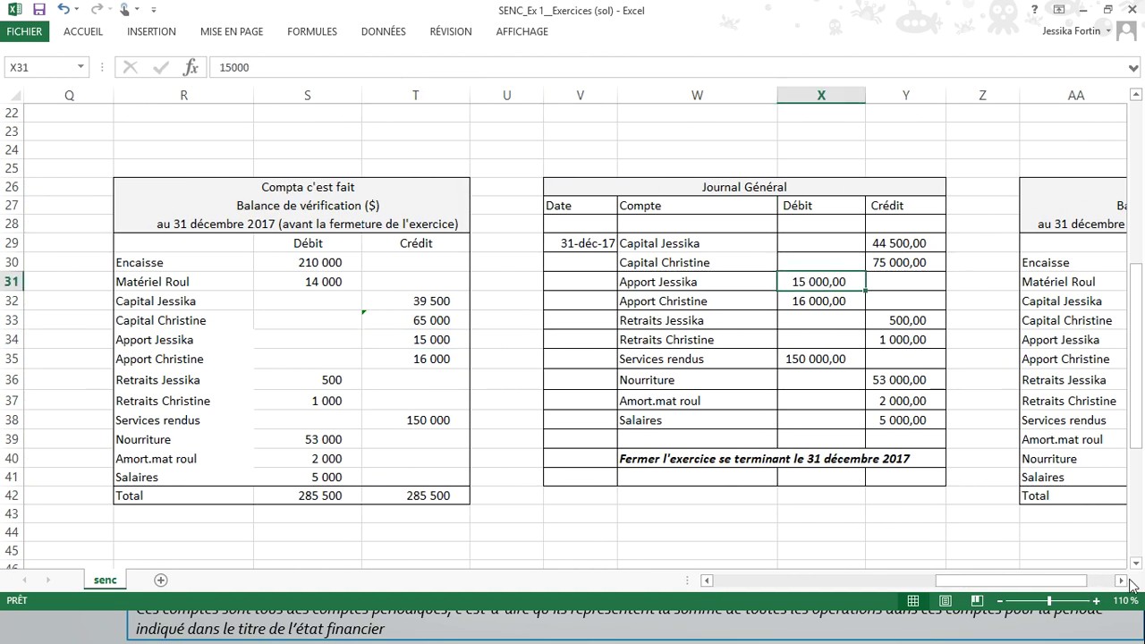
Check the first partner's contribution row at AB34 and the two partners' capital balances in AC32:AC33 of the post-closing trial balance.
{"action": "left_click", "coordinate": [1128, 582]}
{"action": "left_click", "coordinate": [859, 334]}
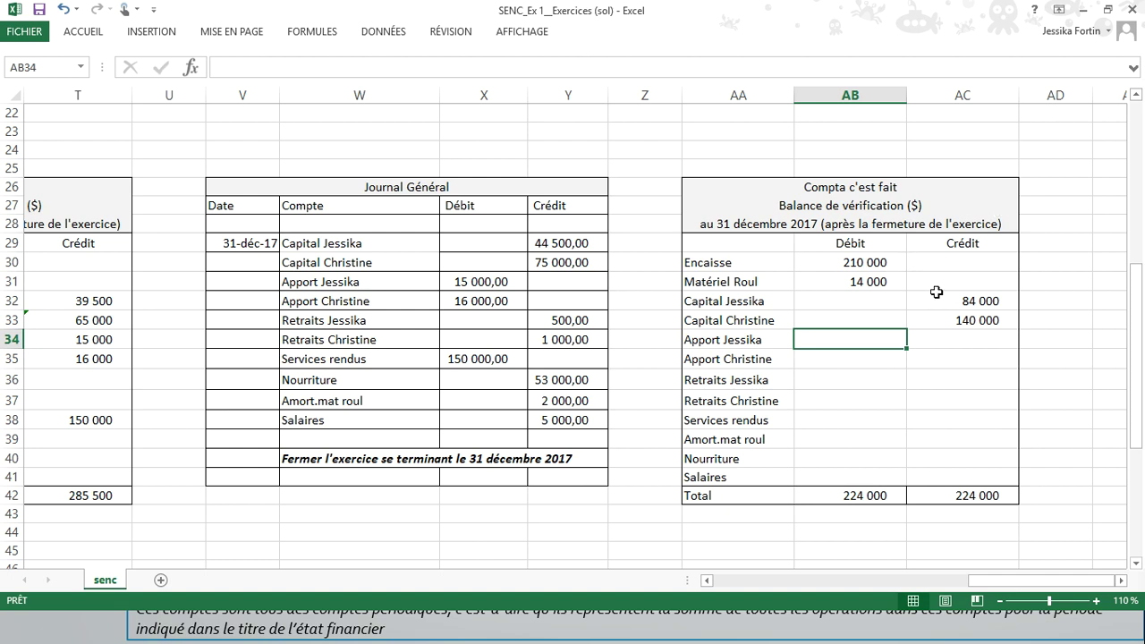
{"action": "left_click_drag", "start_coordinate": [982, 300], "coordinate": [992, 314]}
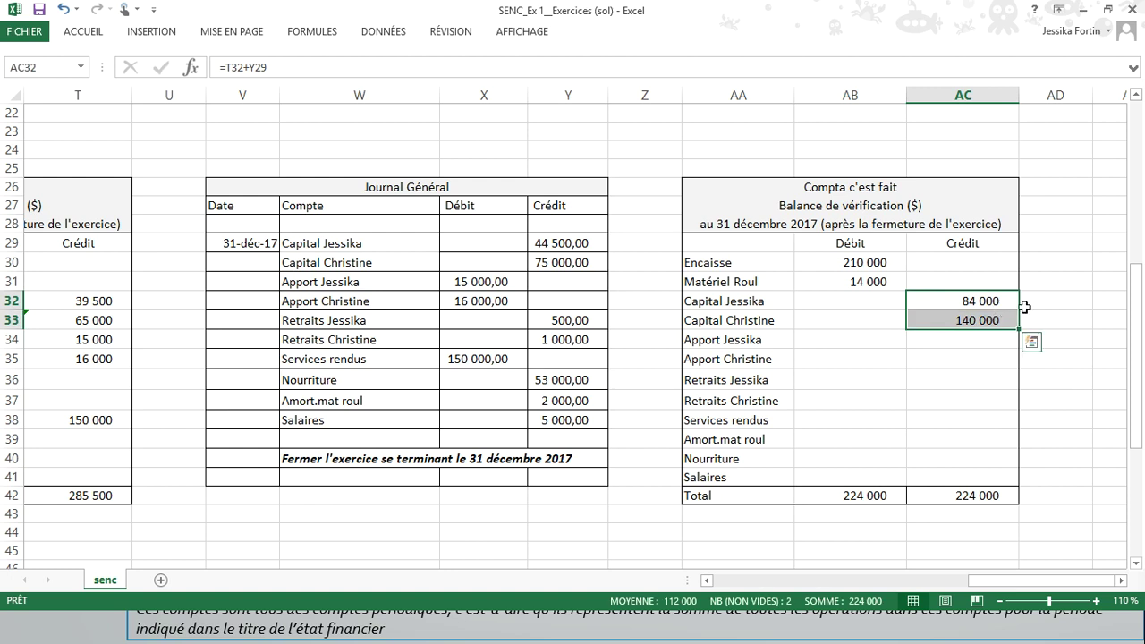
{"action": "left_click", "coordinate": [1025, 301]}
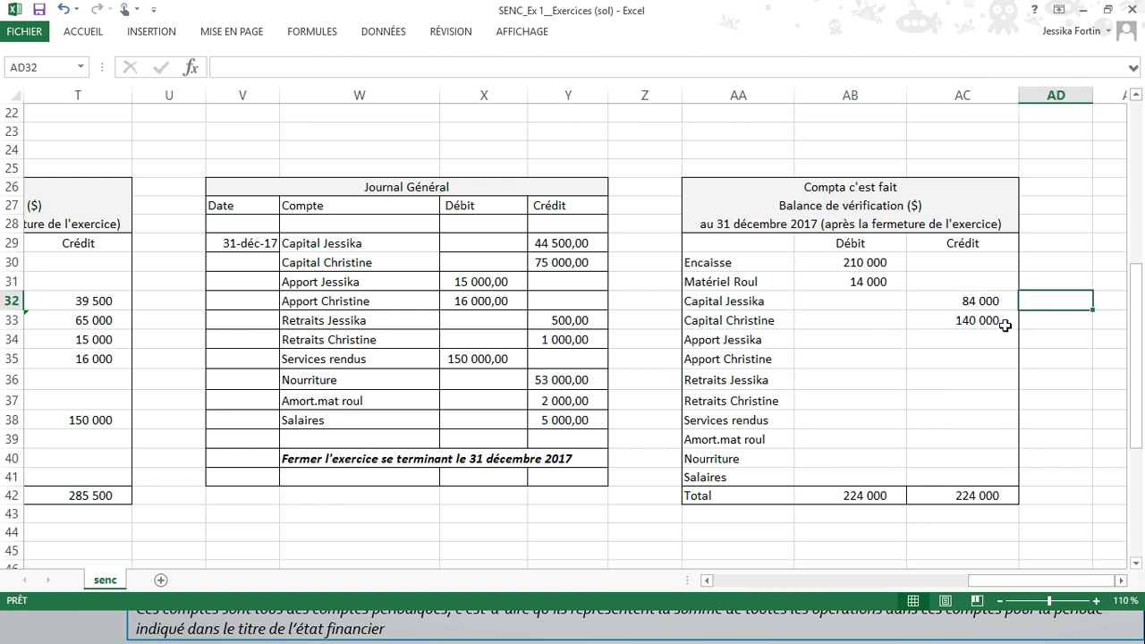